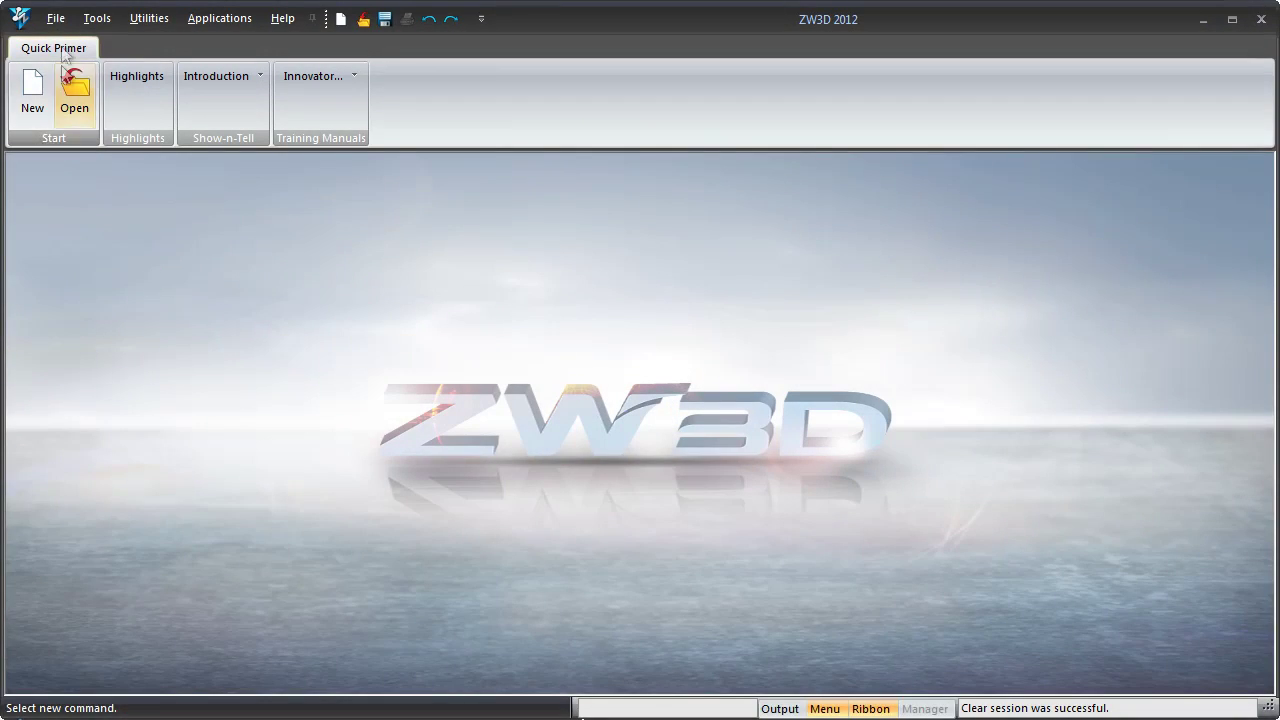
# Import the STEP assembly Step-Assembly.stp with the default STEP import settings.
pyautogui.click(57, 20)
pyautogui.click(125, 388)
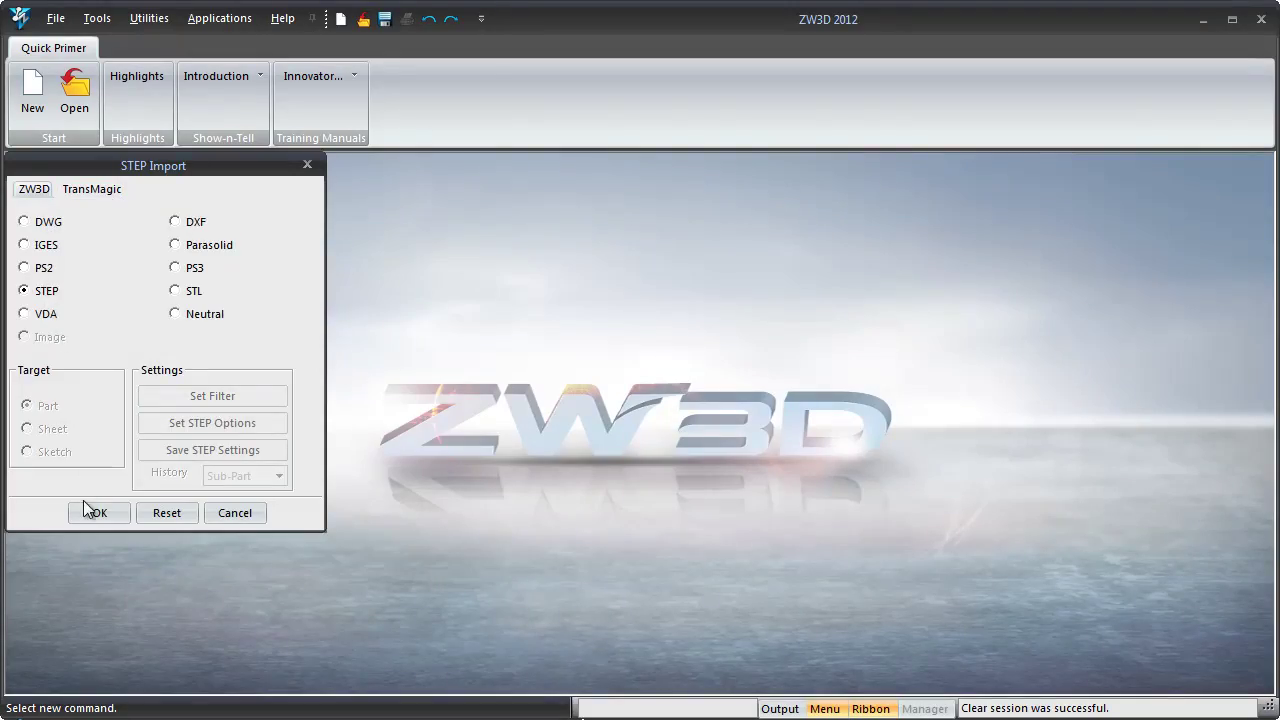
pyautogui.click(90, 512)
pyautogui.click(149, 477)
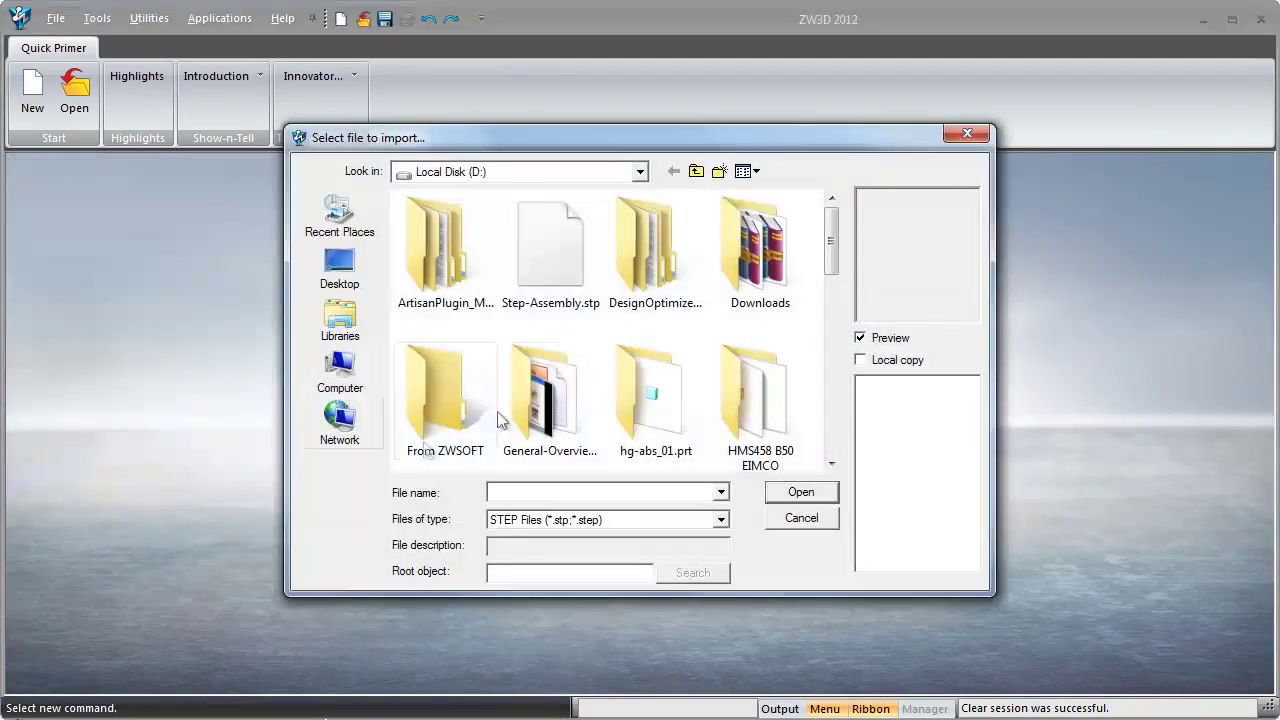
pyautogui.click(540, 254)
pyautogui.click(795, 491)
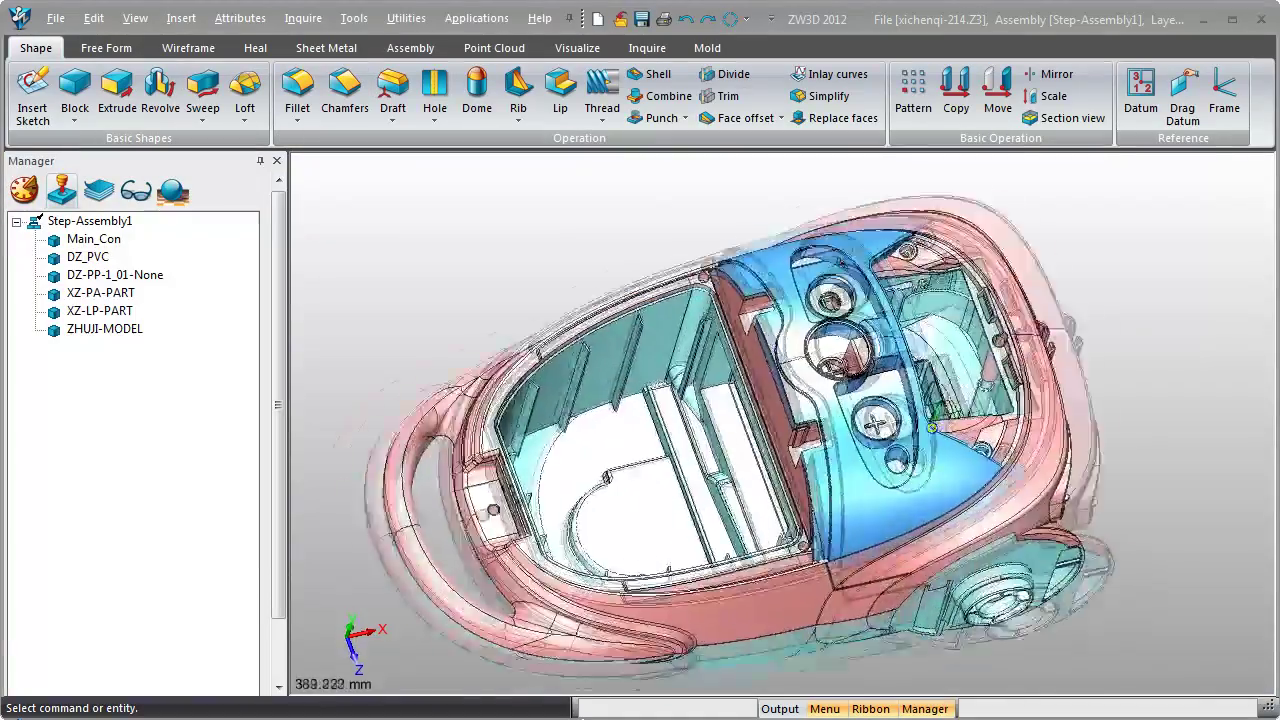
pyautogui.scroll(5, 780, 420)
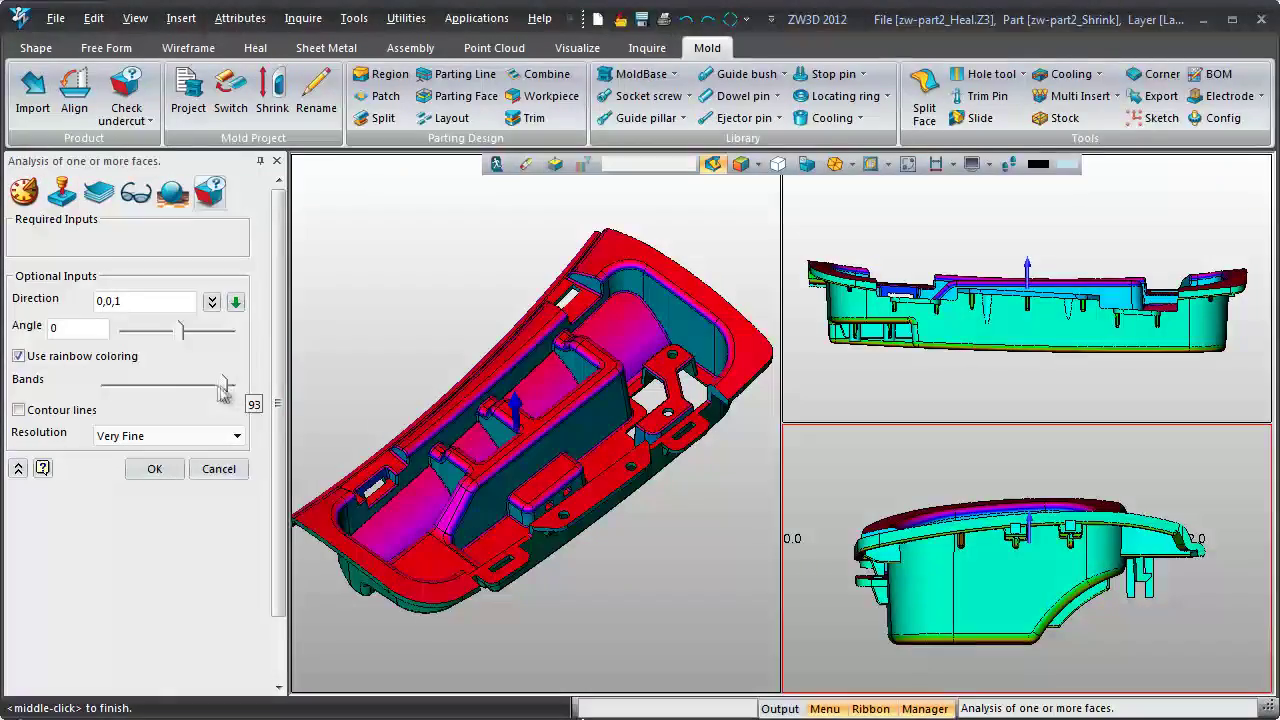
# Reduce the analysis colour bands, then run Check Draft on all 1405 shrink-part faces.
pyautogui.moveTo(190, 391); pyautogui.dragTo(101, 391)
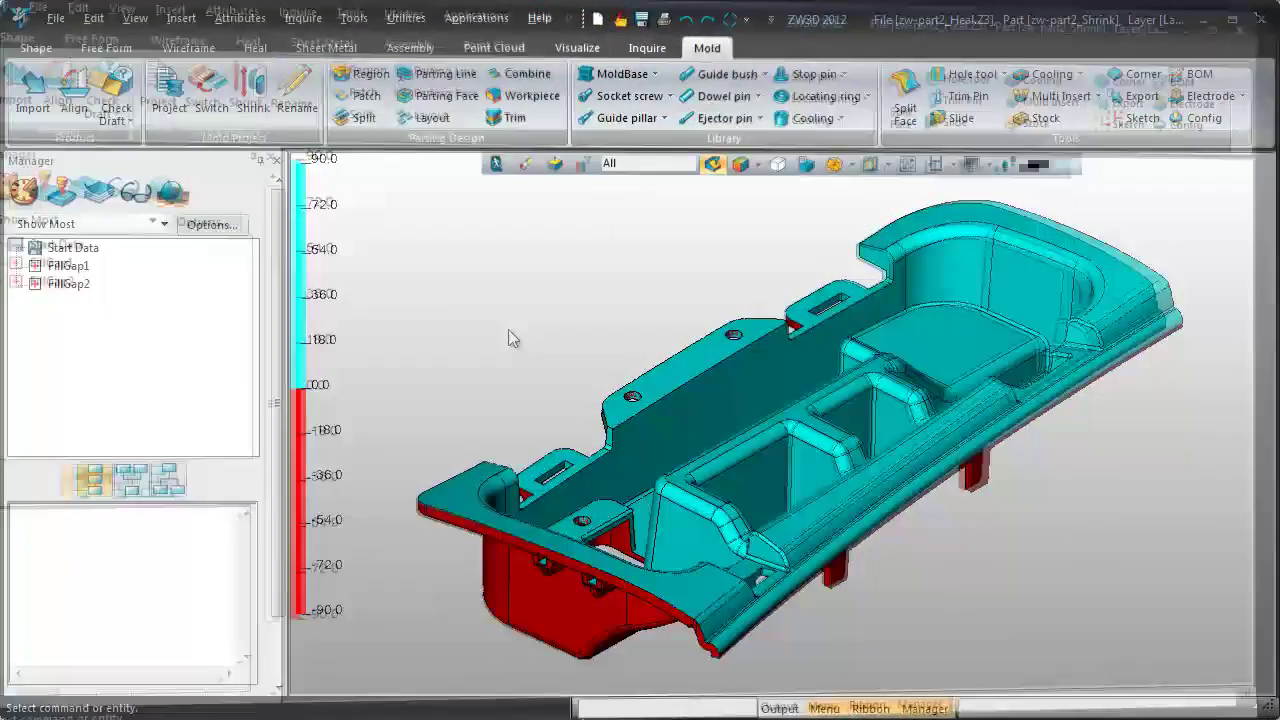
pyautogui.click(116, 116)
pyautogui.click(177, 194)
pyautogui.rightClick(415, 248)
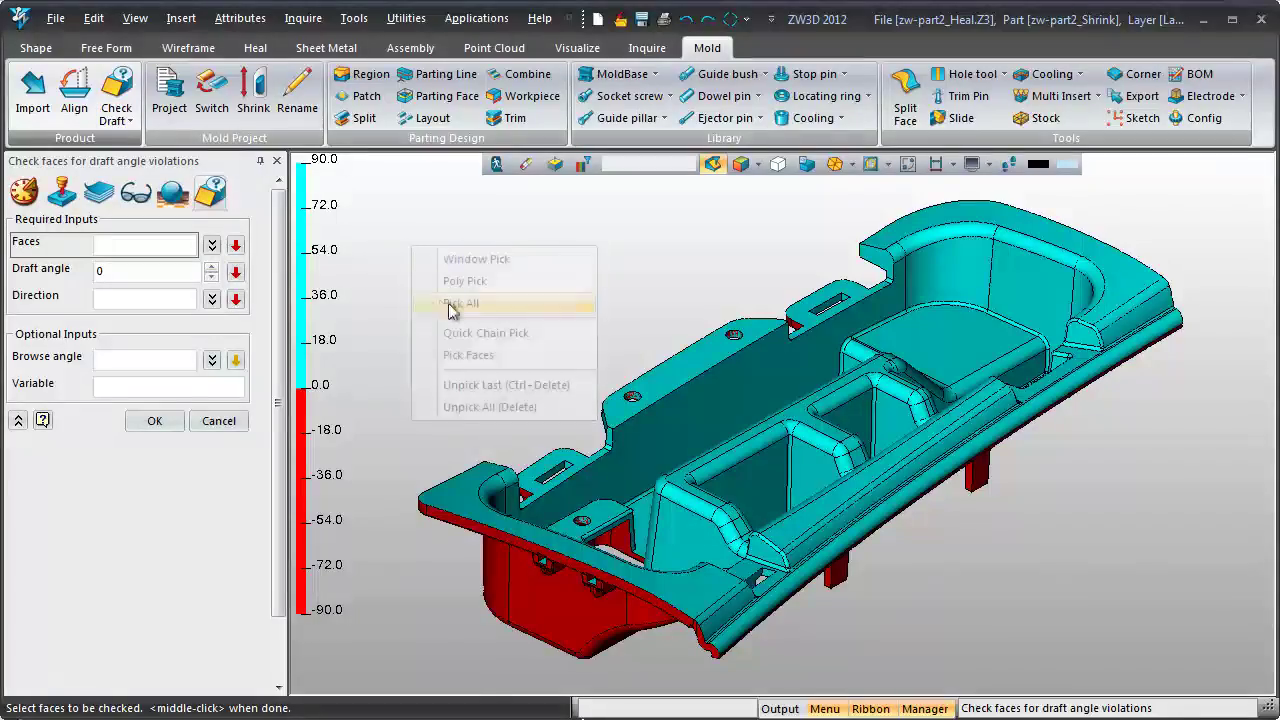
pyautogui.click(458, 303)
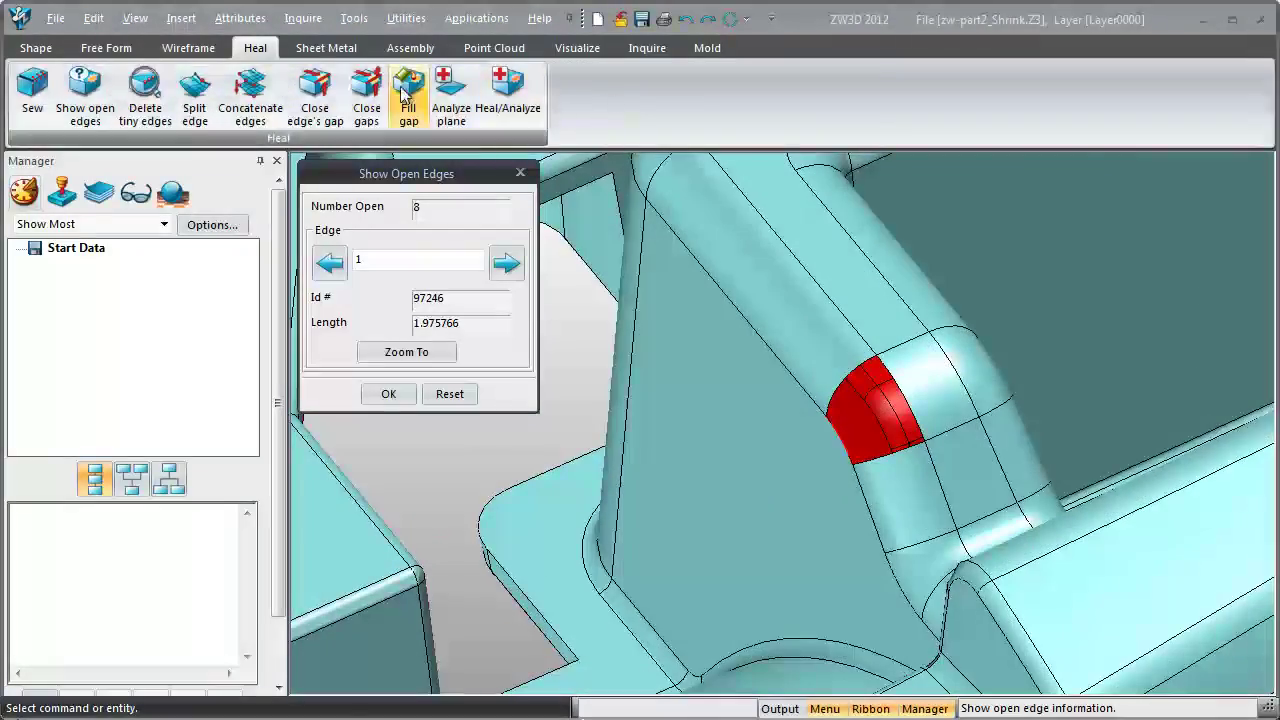
# Fill the gap at the red open edge, then fill all remaining gaps at once.
pyautogui.click(405, 95)
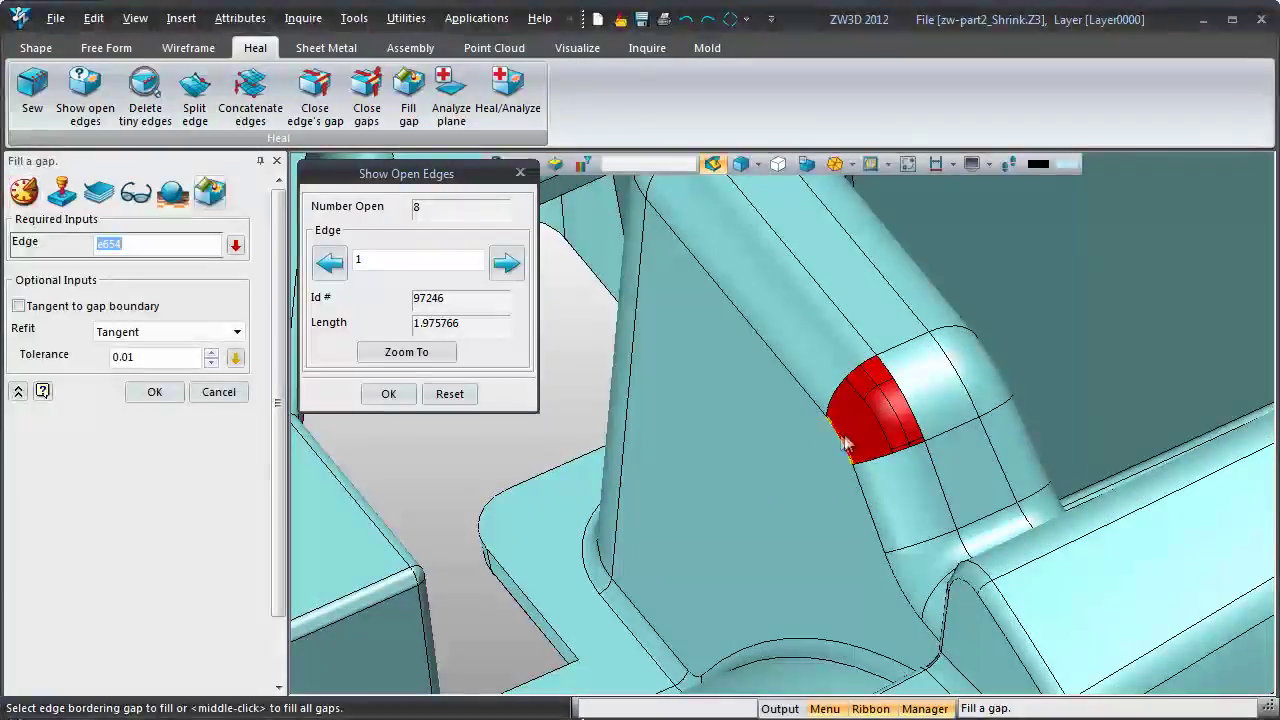
pyautogui.click(846, 437)
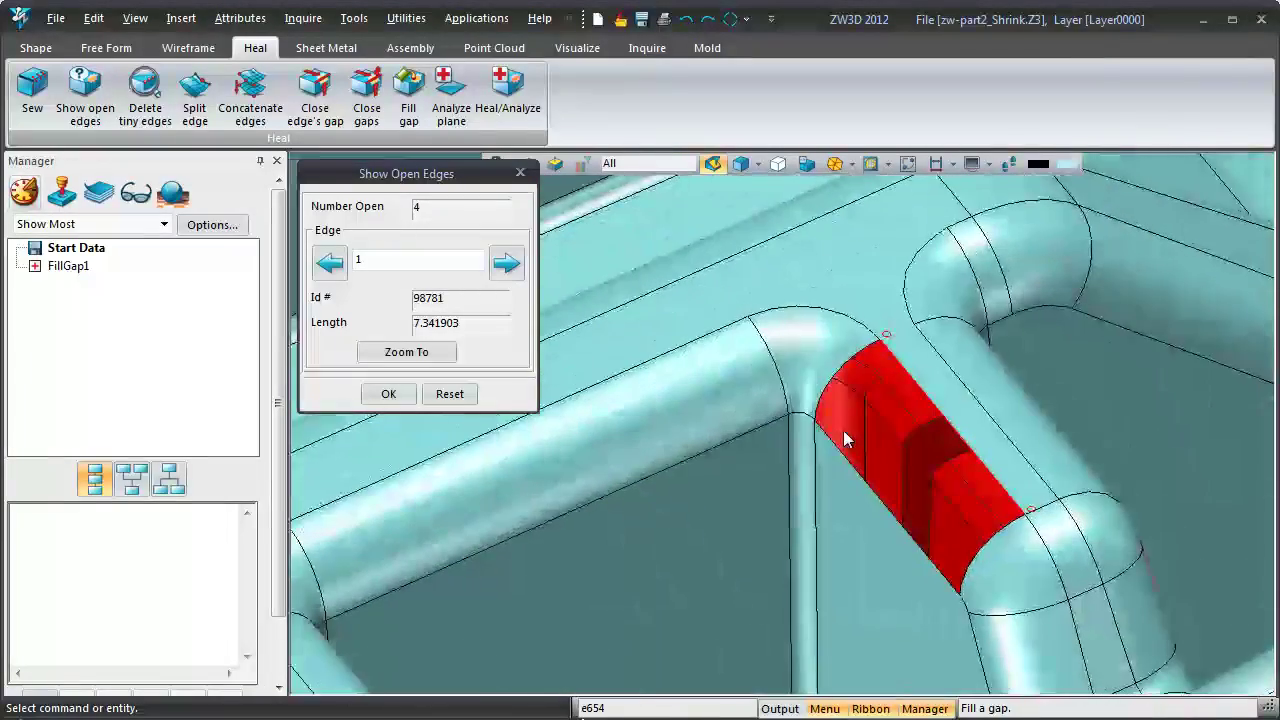
pyautogui.middleClick(836, 392)
pyautogui.middleClick(666, 357)
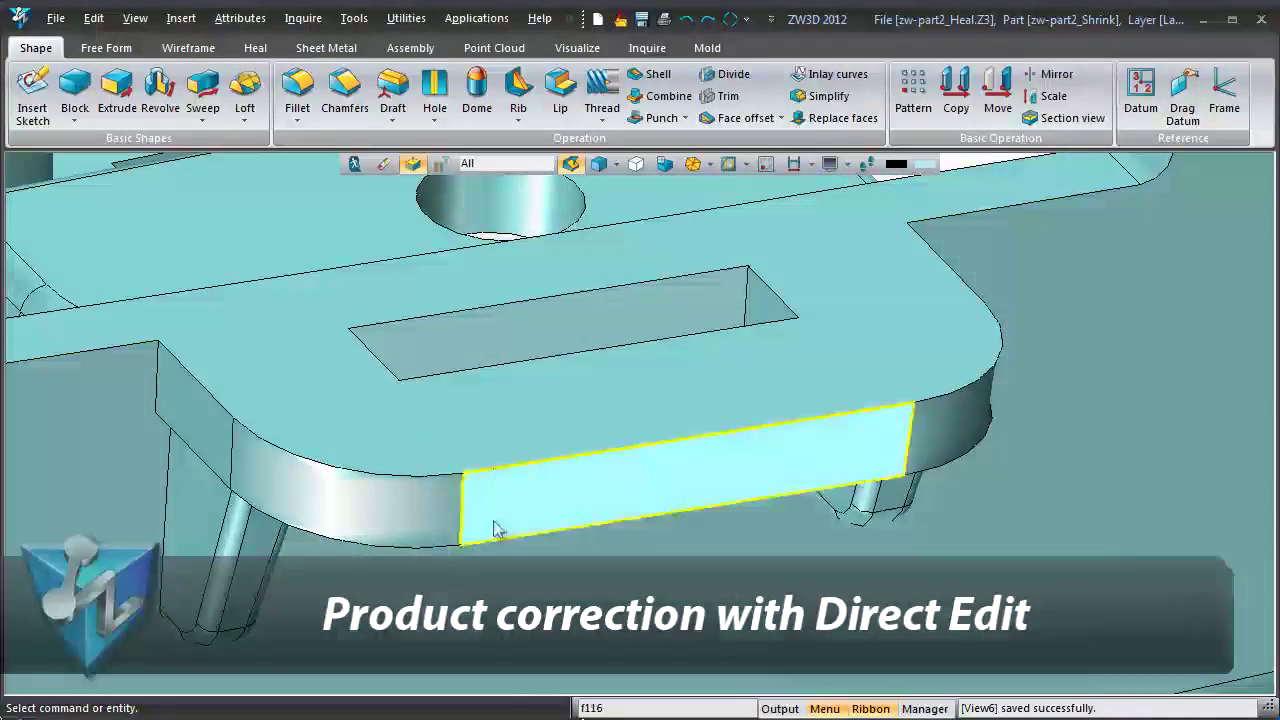
# Offset the tab's side face by -0.85.
pyautogui.click(420, 515)
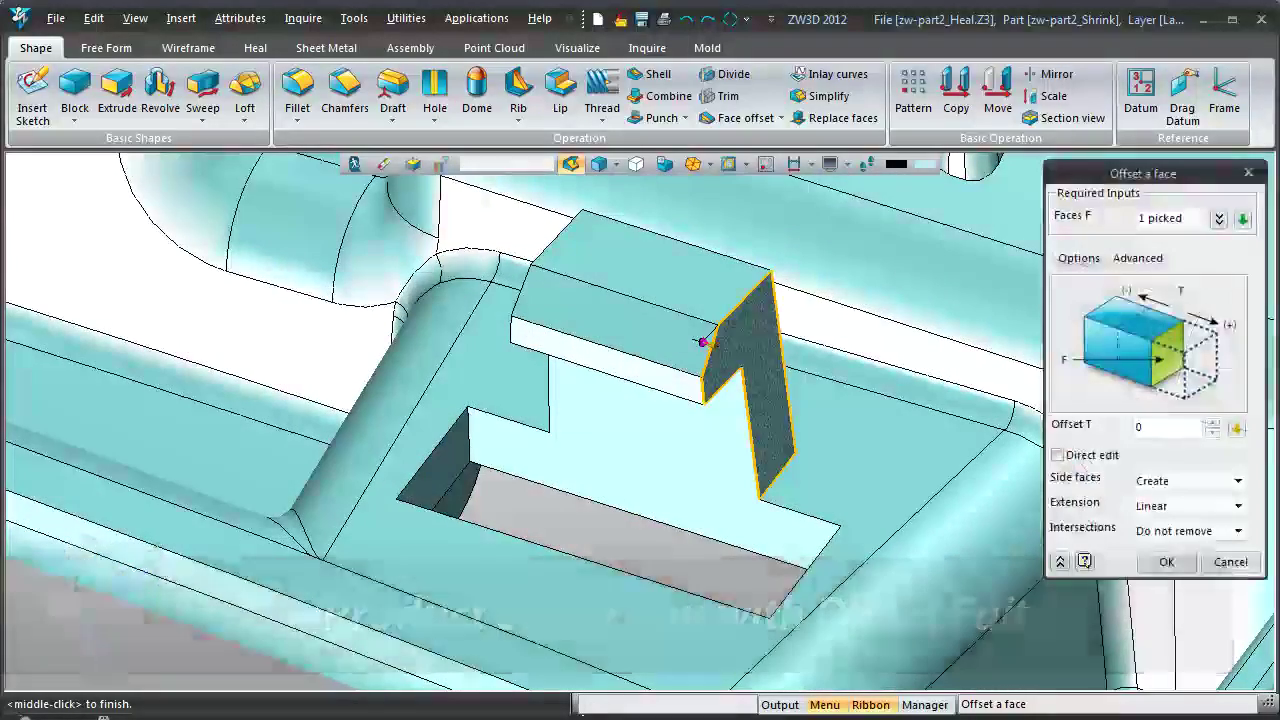
pyautogui.moveTo(700, 271); pyautogui.dragTo(700, 295)
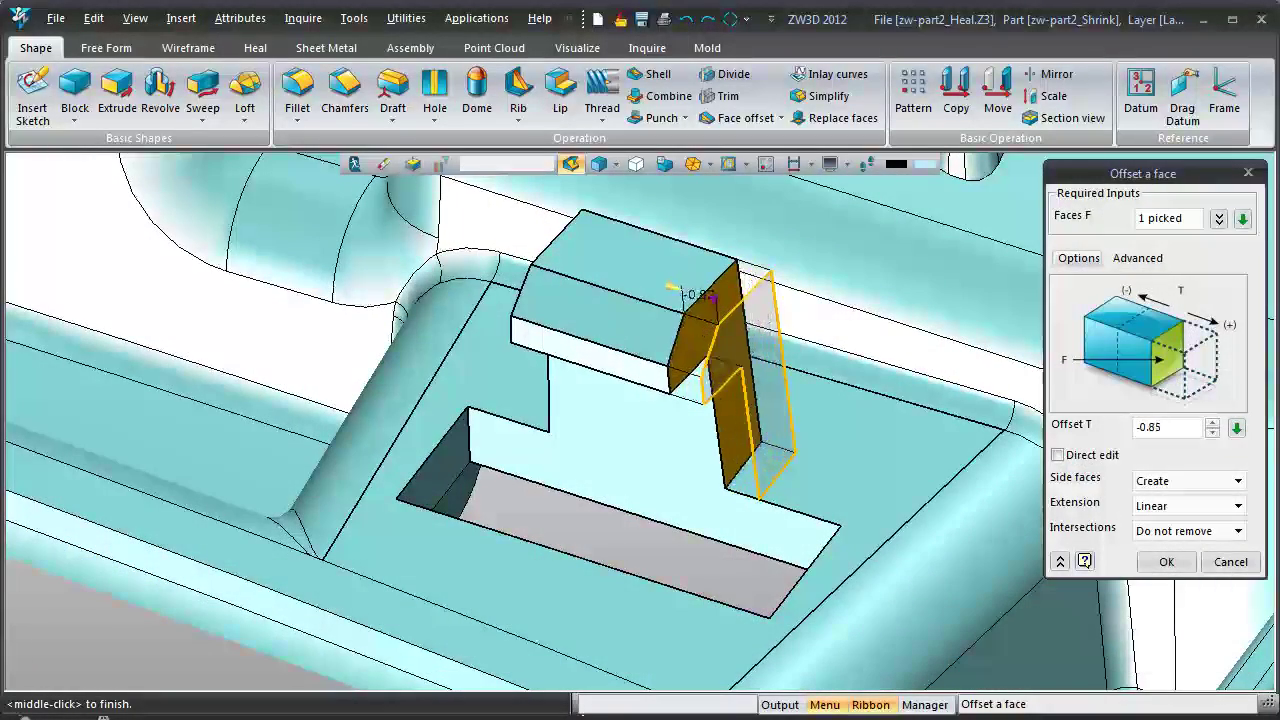
pyautogui.middleClick(700, 295)
# Draft the tab face about its neutral edge.
pyautogui.click(816, 419)
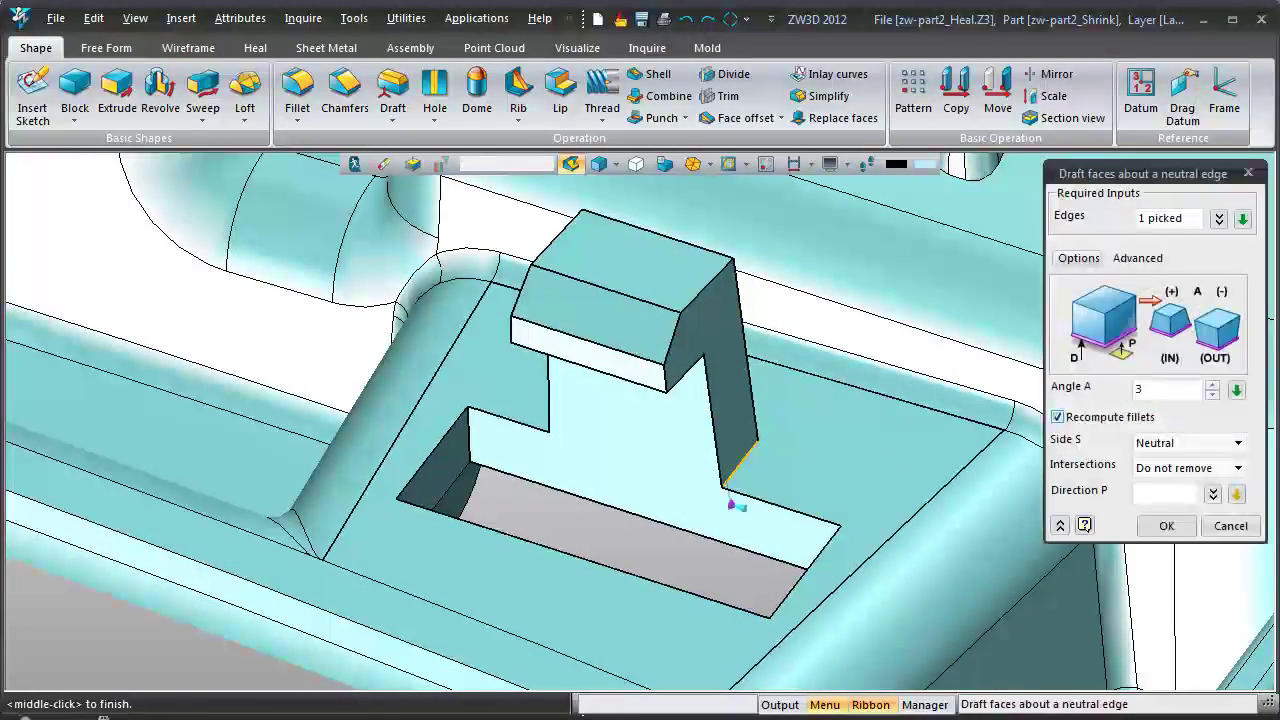
pyautogui.middleClick(730, 504)
pyautogui.scroll(-8, 730, 504)
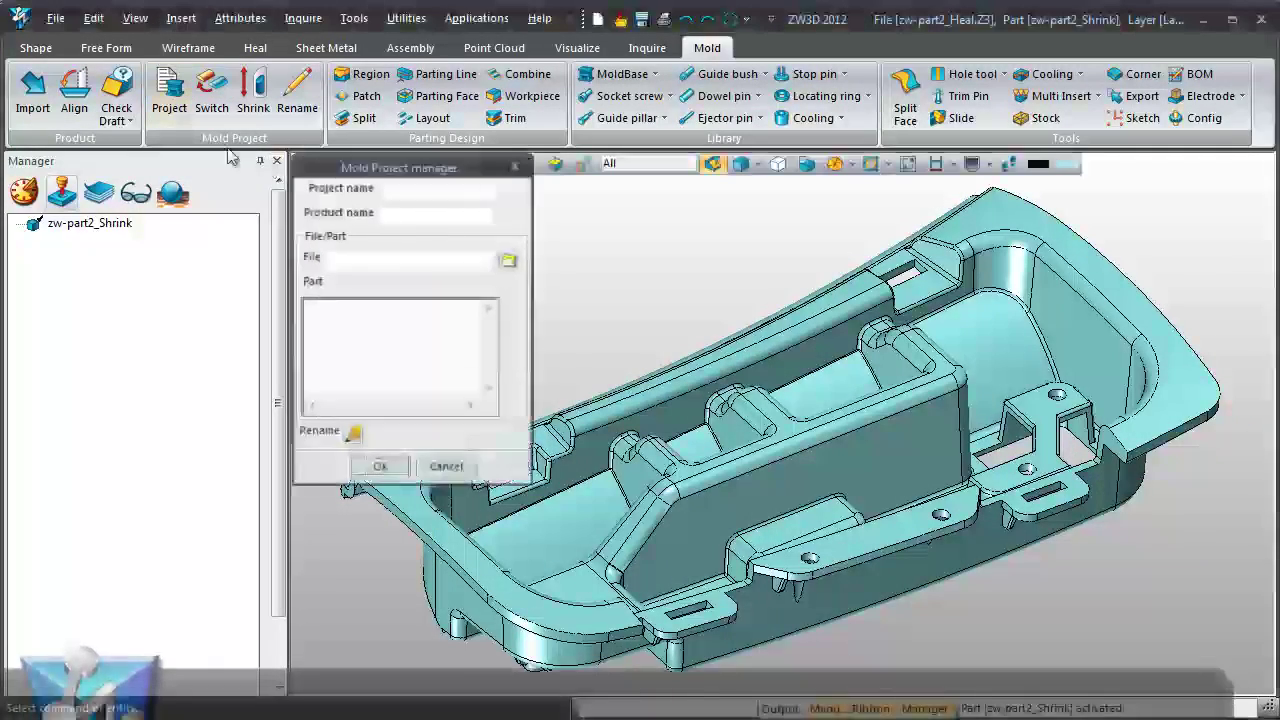
# Dismiss the part renaming list and create the mold project Mold_1201.
pyautogui.click(351, 435)
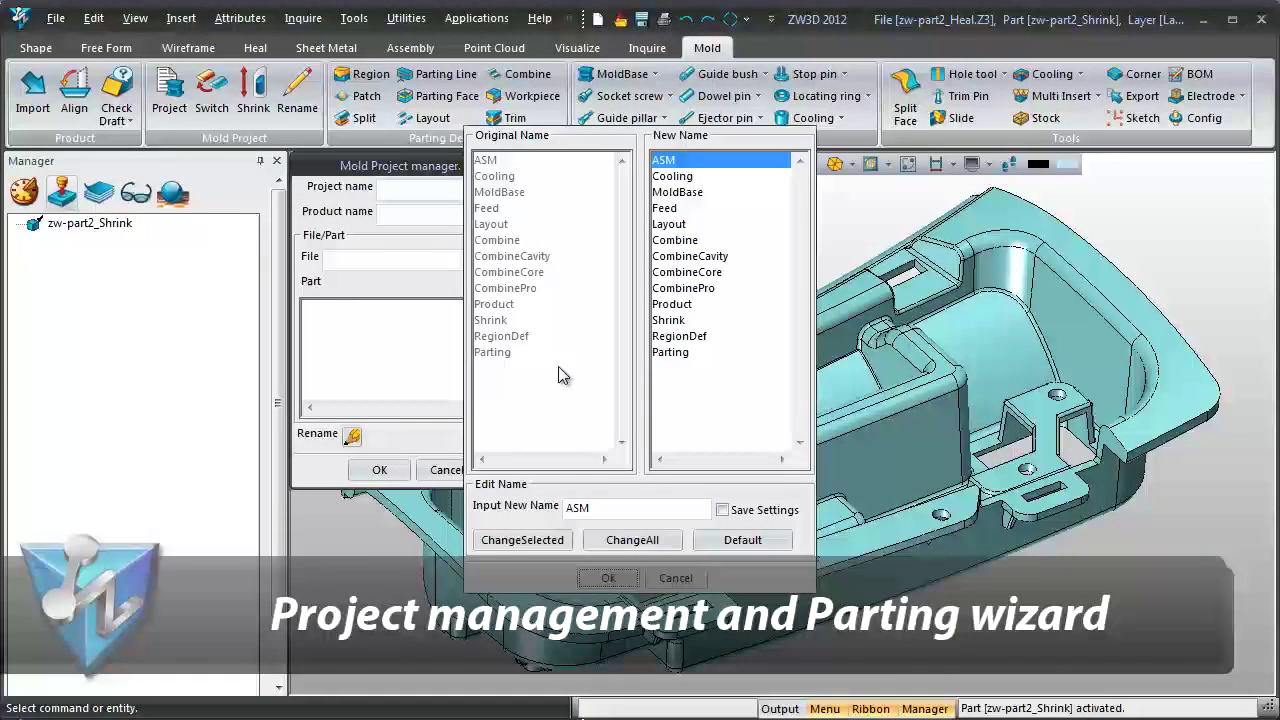
pyautogui.press('Escape')
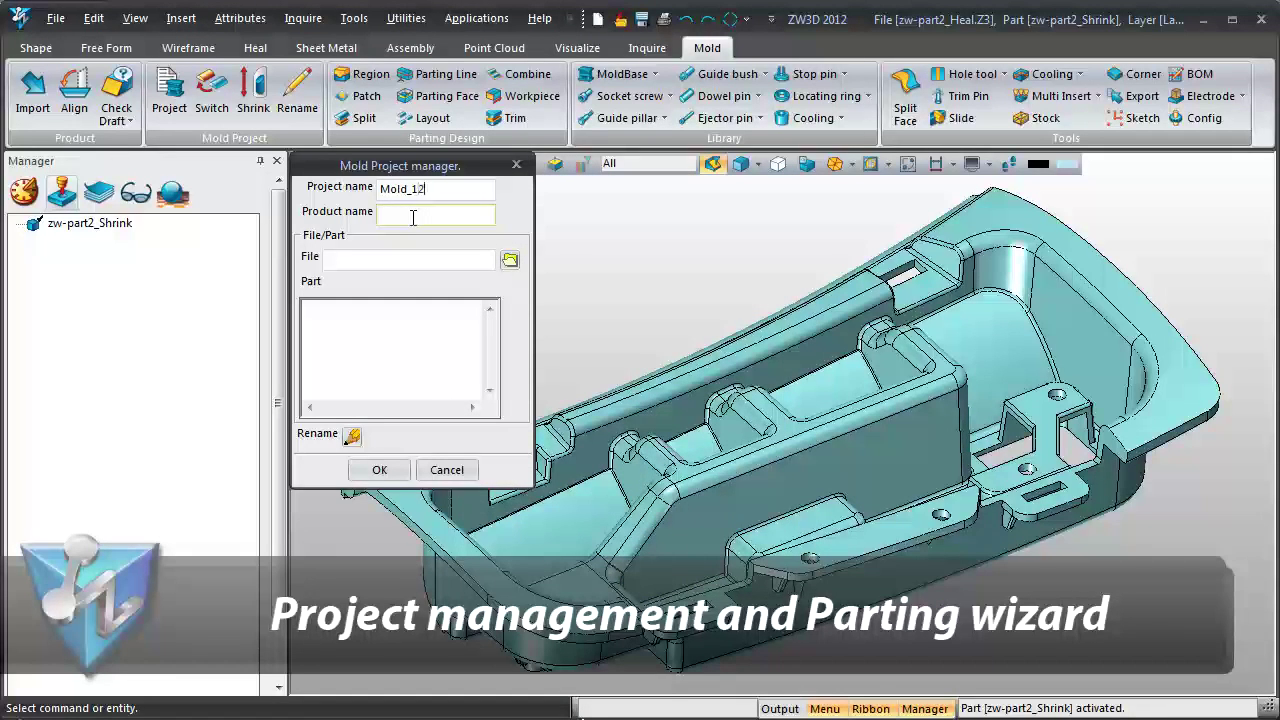
pyautogui.click(372, 470)
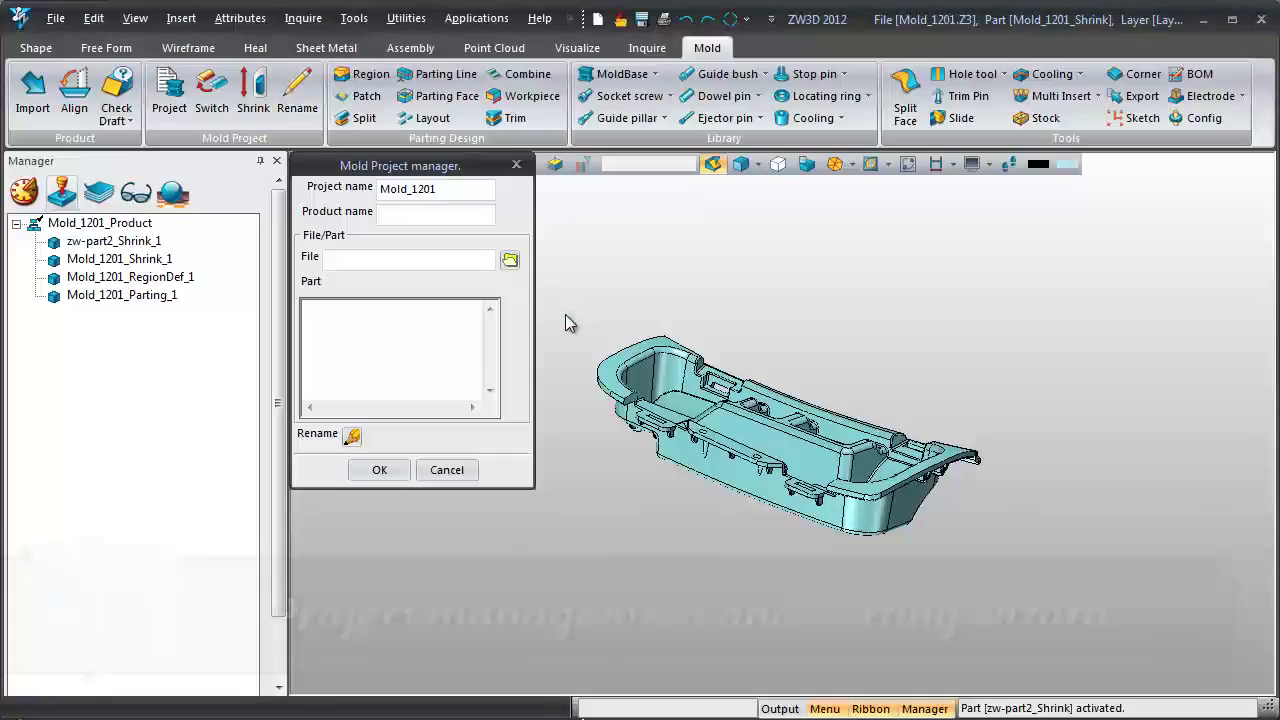
pyautogui.scroll(5, 565, 318)
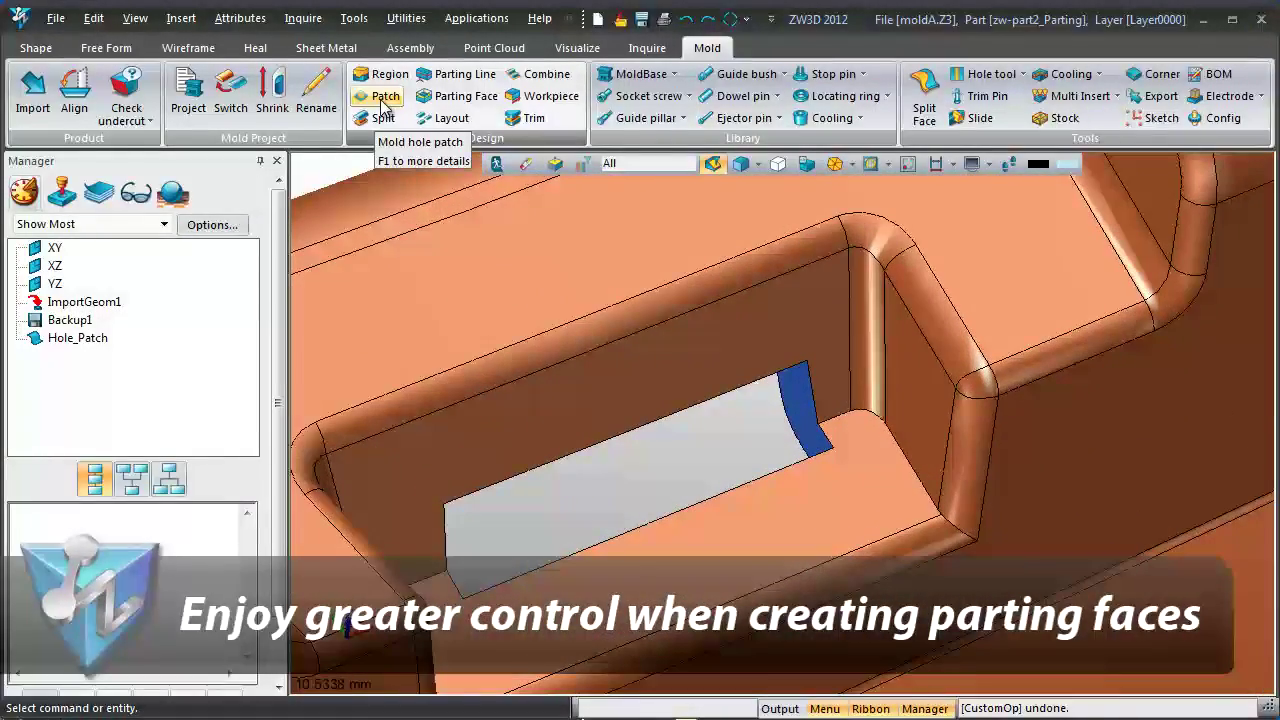
pyautogui.click(385, 96)
# Patch the two inner holes, closing the last parting-edge loops with Hole_Patch_1.
pyautogui.click(490, 592)
pyautogui.middleClick(490, 592)
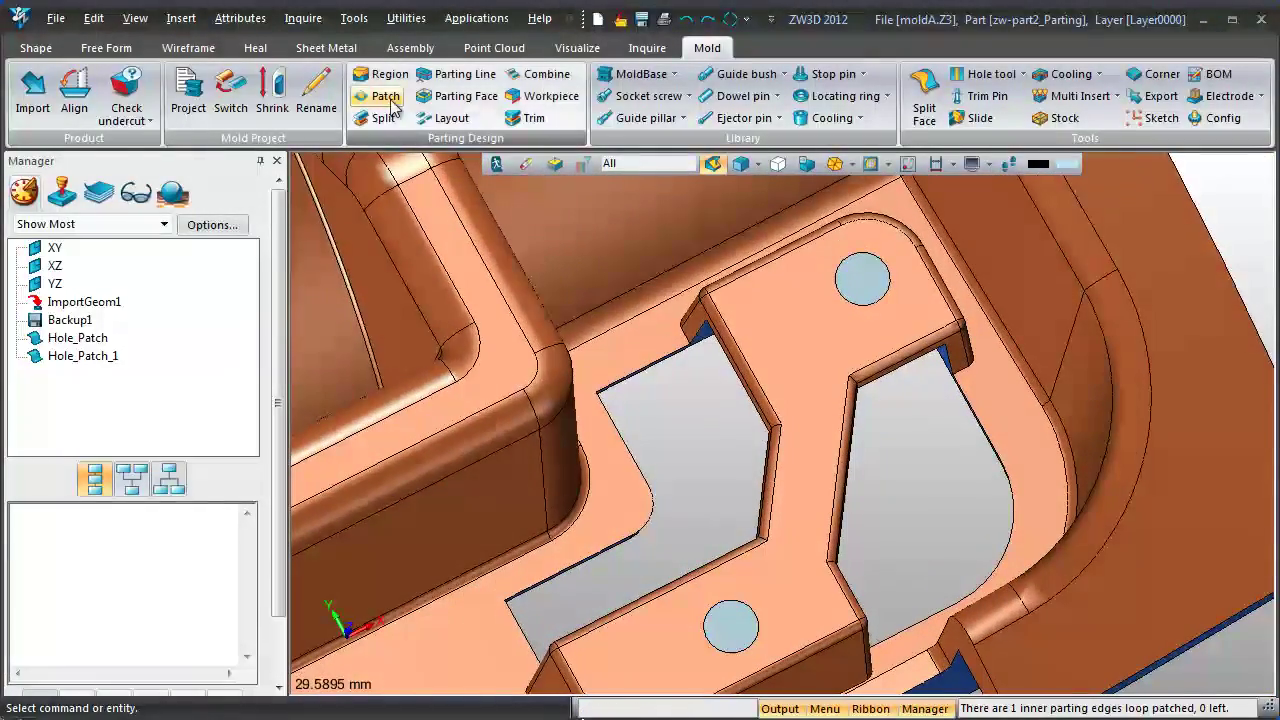
pyautogui.click(385, 96)
pyautogui.click(627, 445)
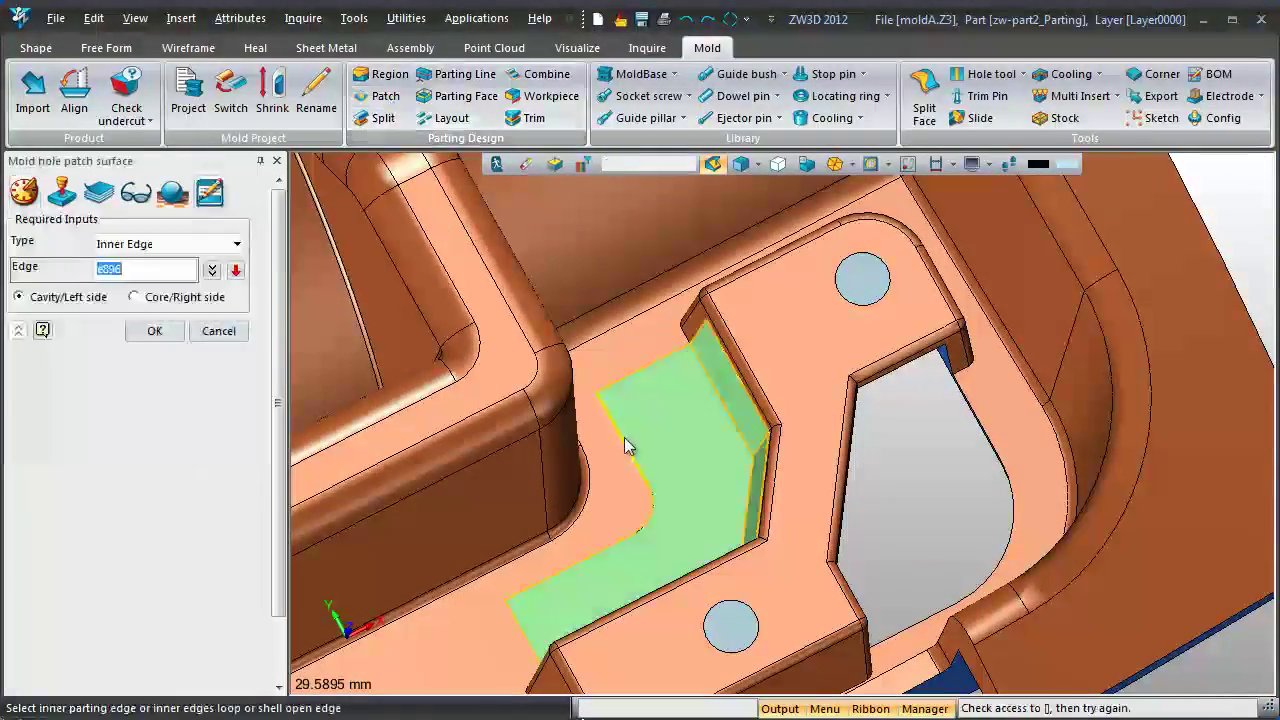
pyautogui.middleClick(1003, 462)
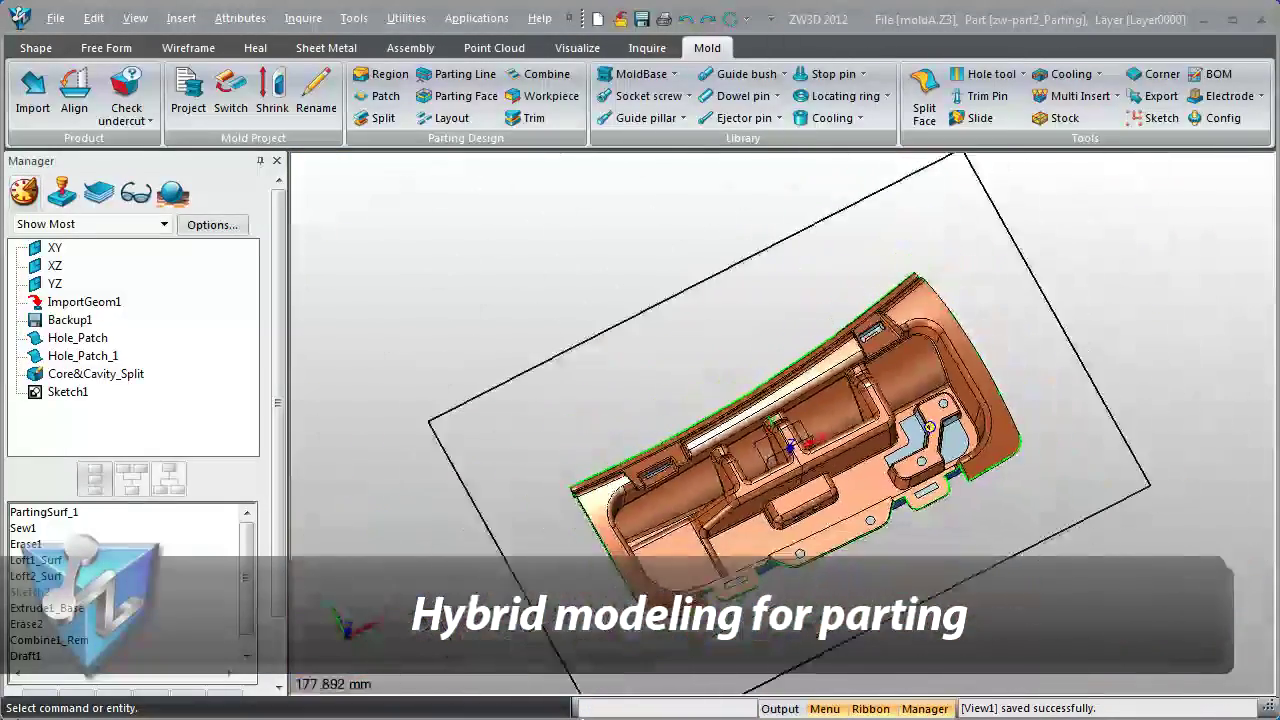
# Create the parting surface from the parting lines using the Sketch1 envelope.
pyautogui.click(452, 99)
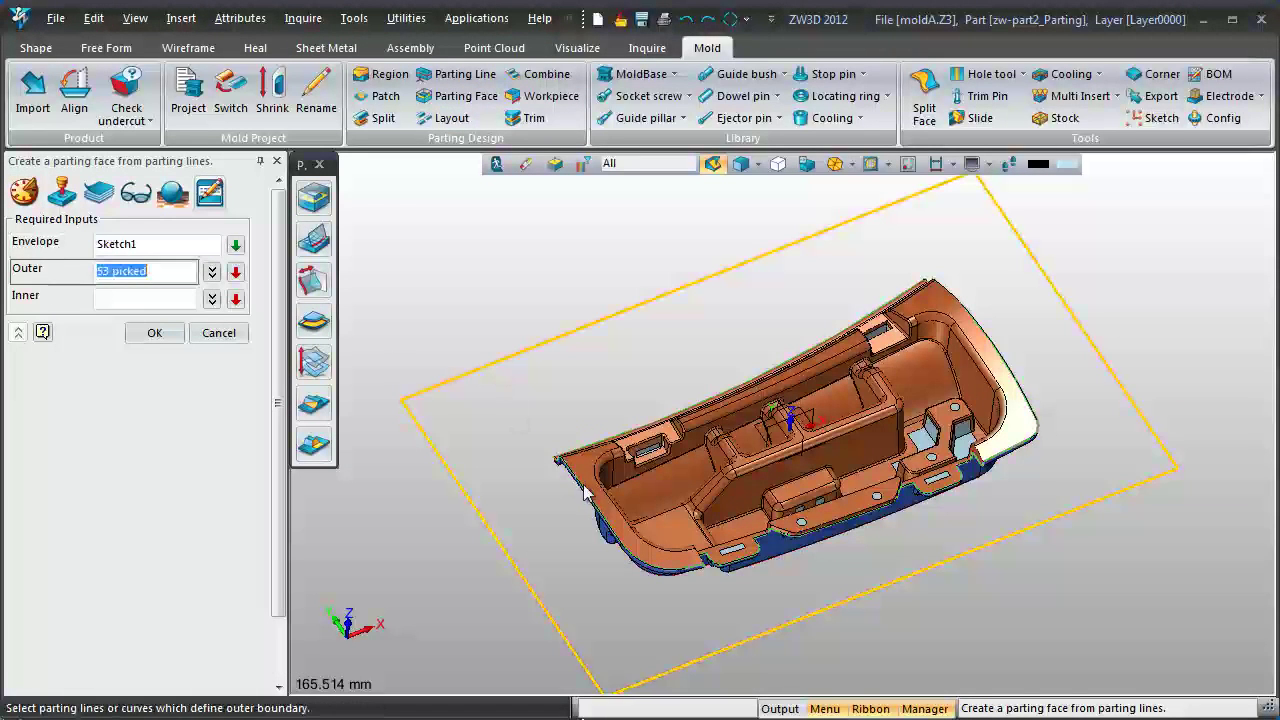
pyautogui.click(158, 335)
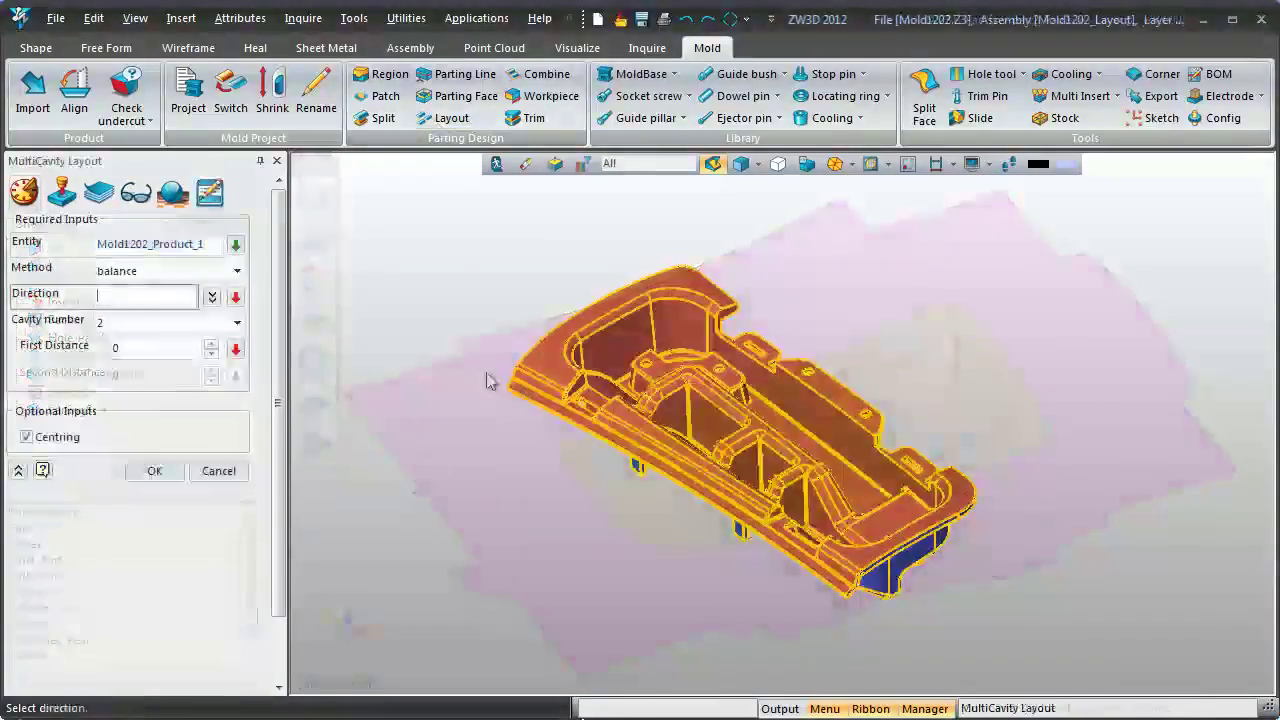
pyautogui.rightClick(360, 310)
# Lay out two cavities along -Y and choose an LKM SG_CI 350x350 mold base.
pyautogui.click(407, 408)
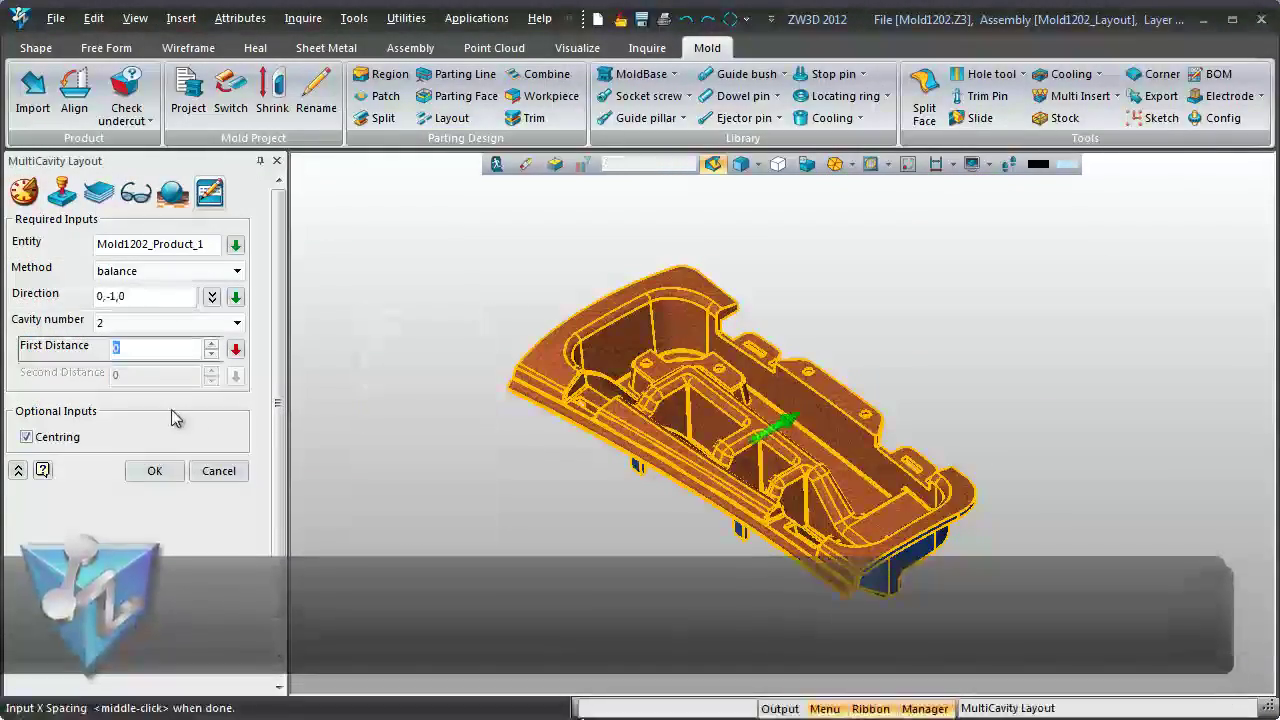
pyautogui.click(141, 476)
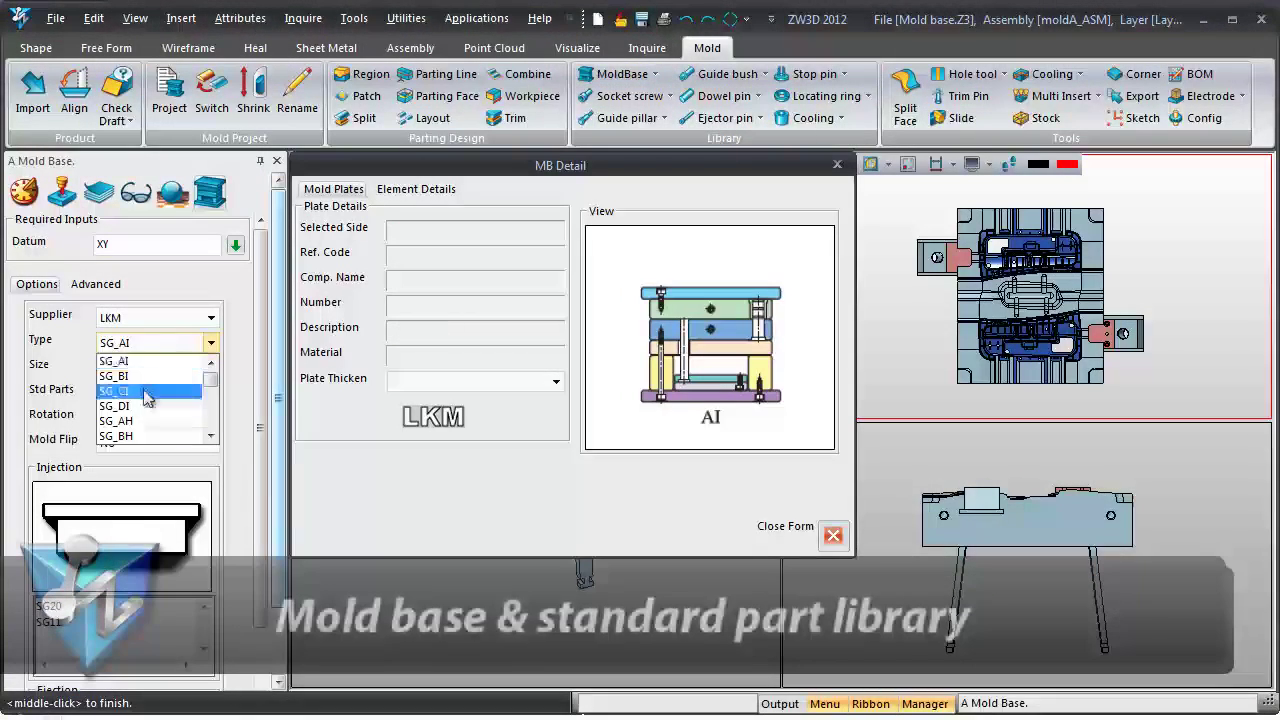
pyautogui.click(150, 385)
pyautogui.click(210, 367)
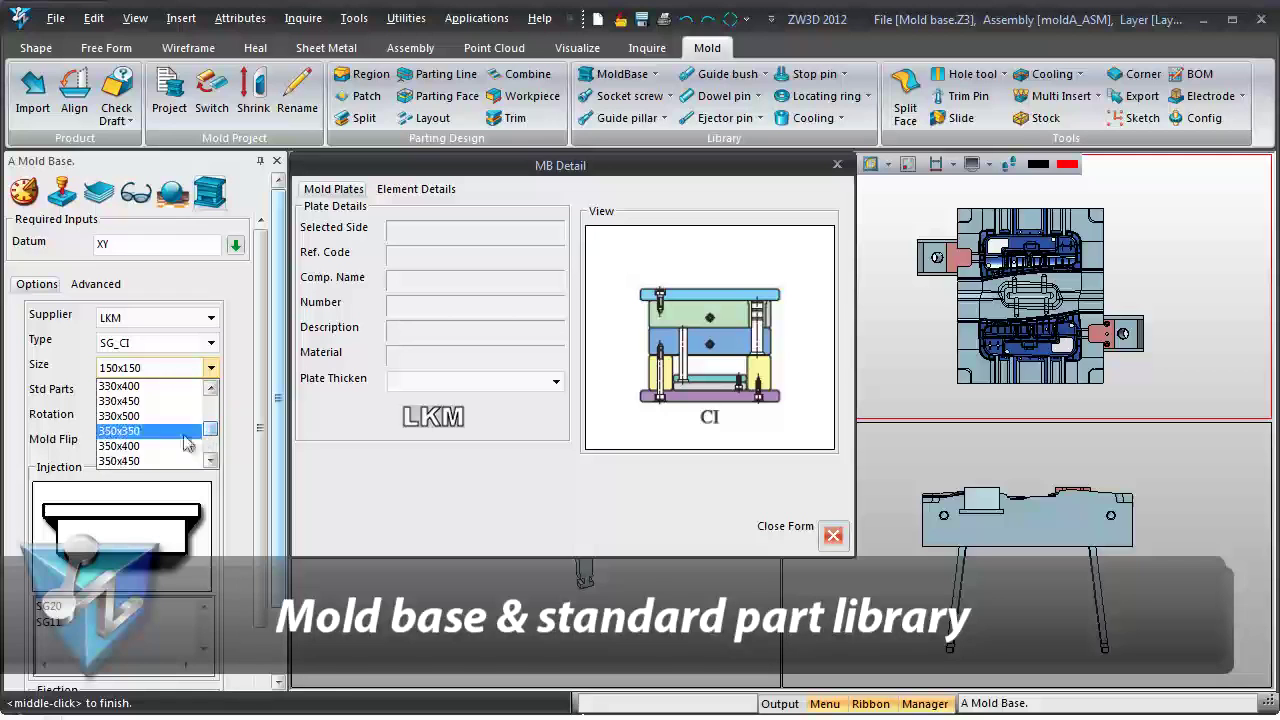
pyautogui.click(556, 381)
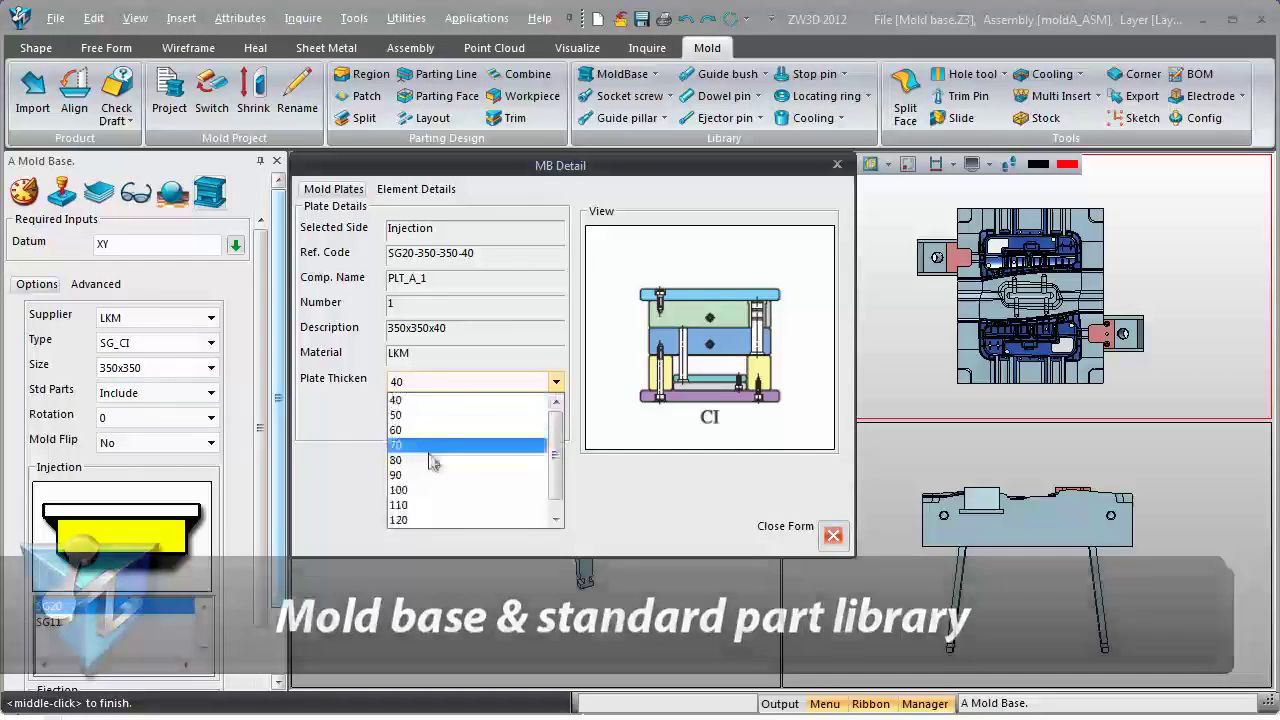
# Set the plate thicknesses, SG20 ejection side with 110 ejection plate, and build the mold base.
pyautogui.click(431, 457)
pyautogui.scroll(-3, 92, 618)
pyautogui.click(88, 609)
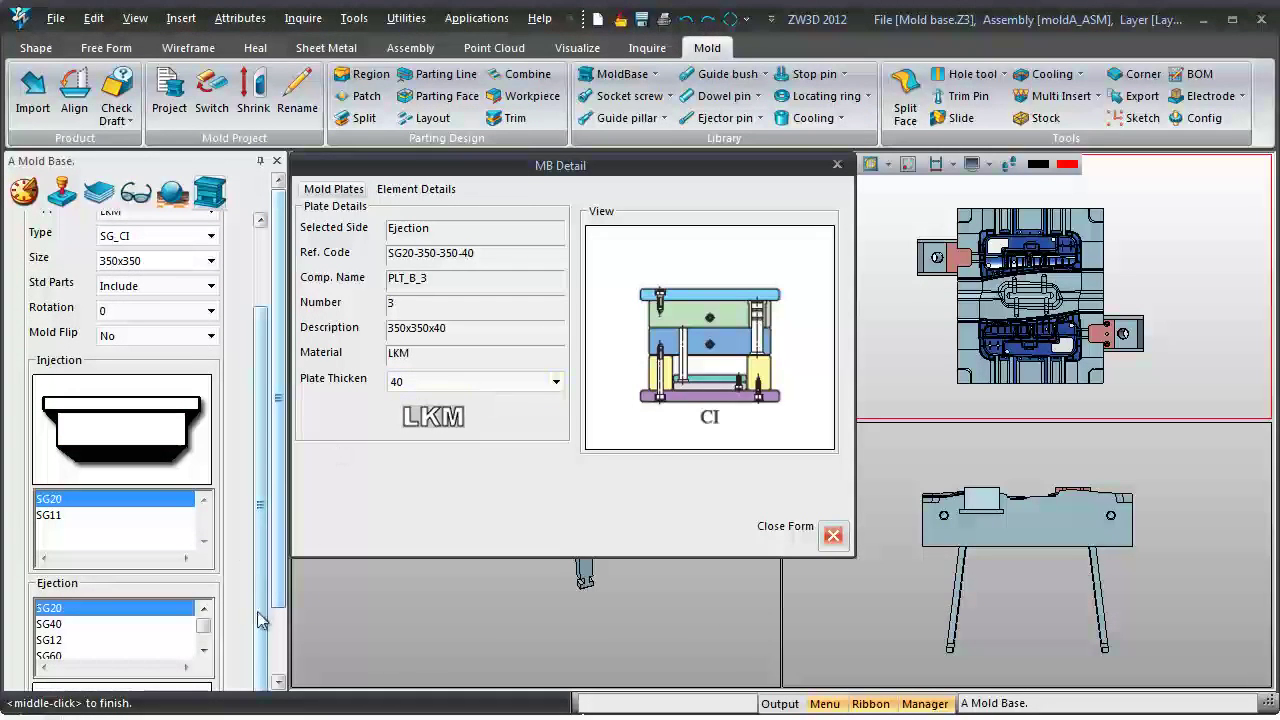
pyautogui.click(278, 680)
pyautogui.click(458, 385)
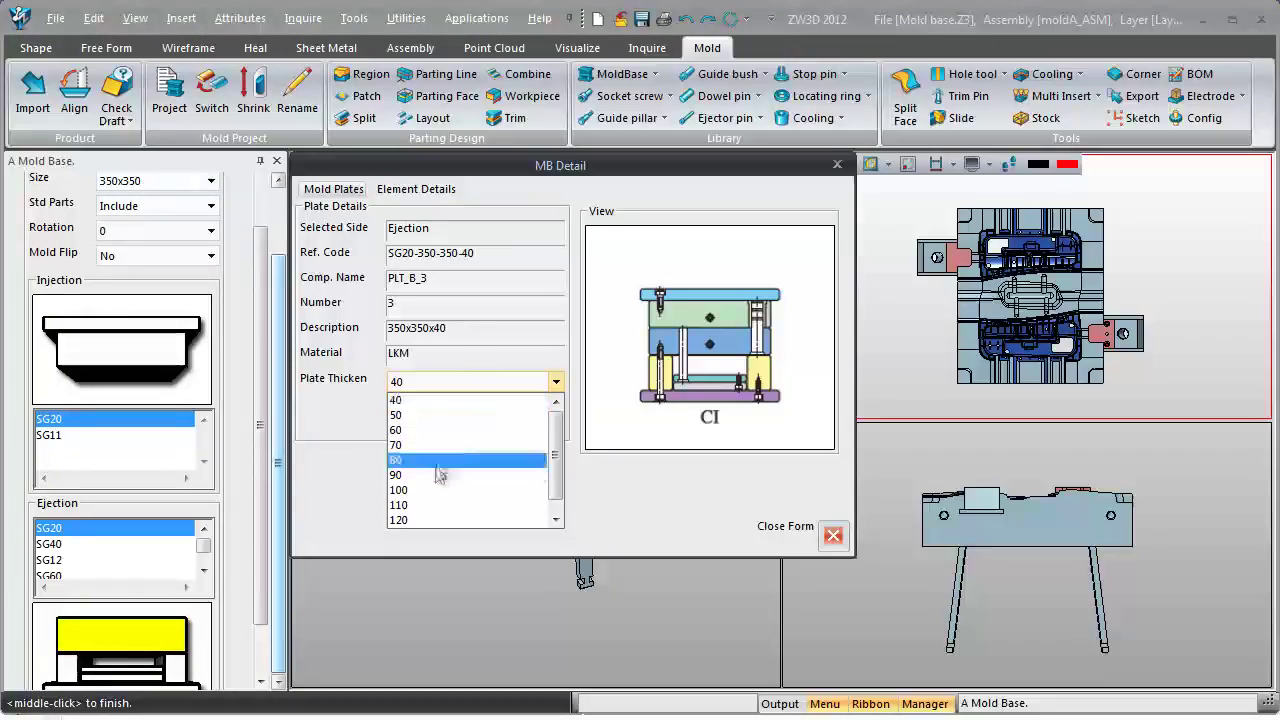
pyautogui.click(431, 505)
pyautogui.middleClick(415, 592)
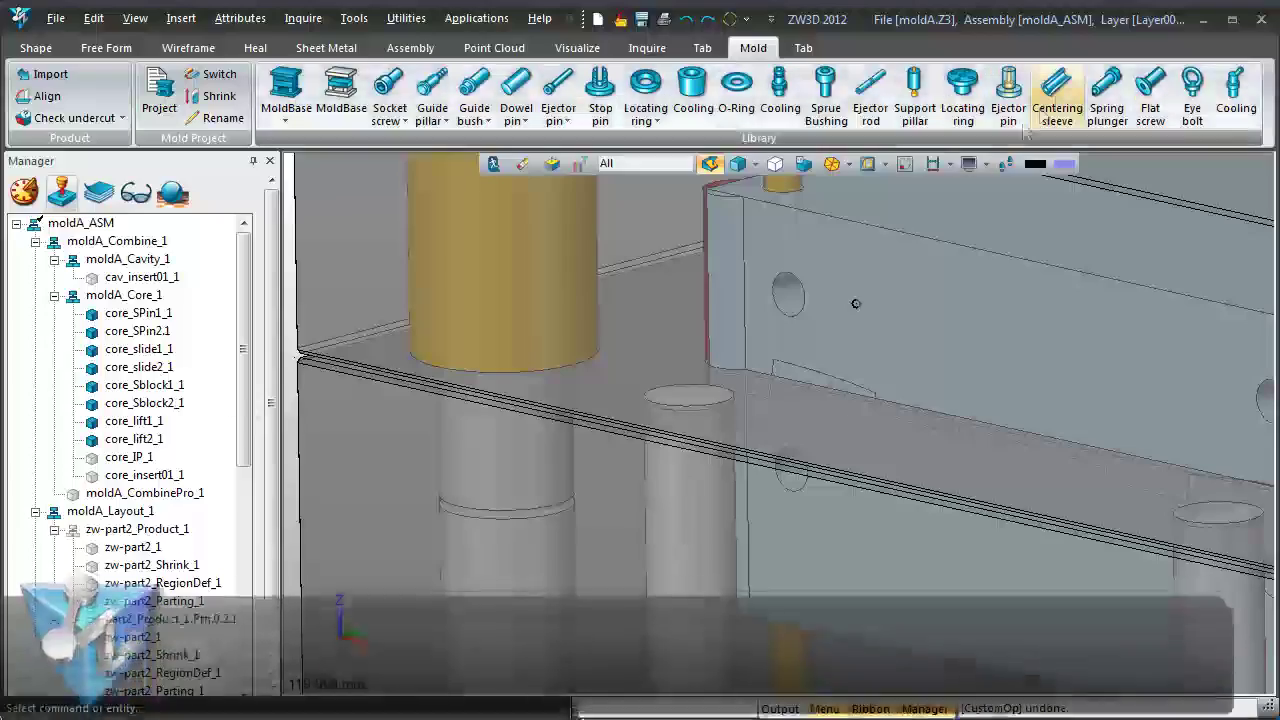
# Place a HASCO Z71 diameter-20 eye bolt on the plate, then blank the bolt.
pyautogui.click(1193, 92)
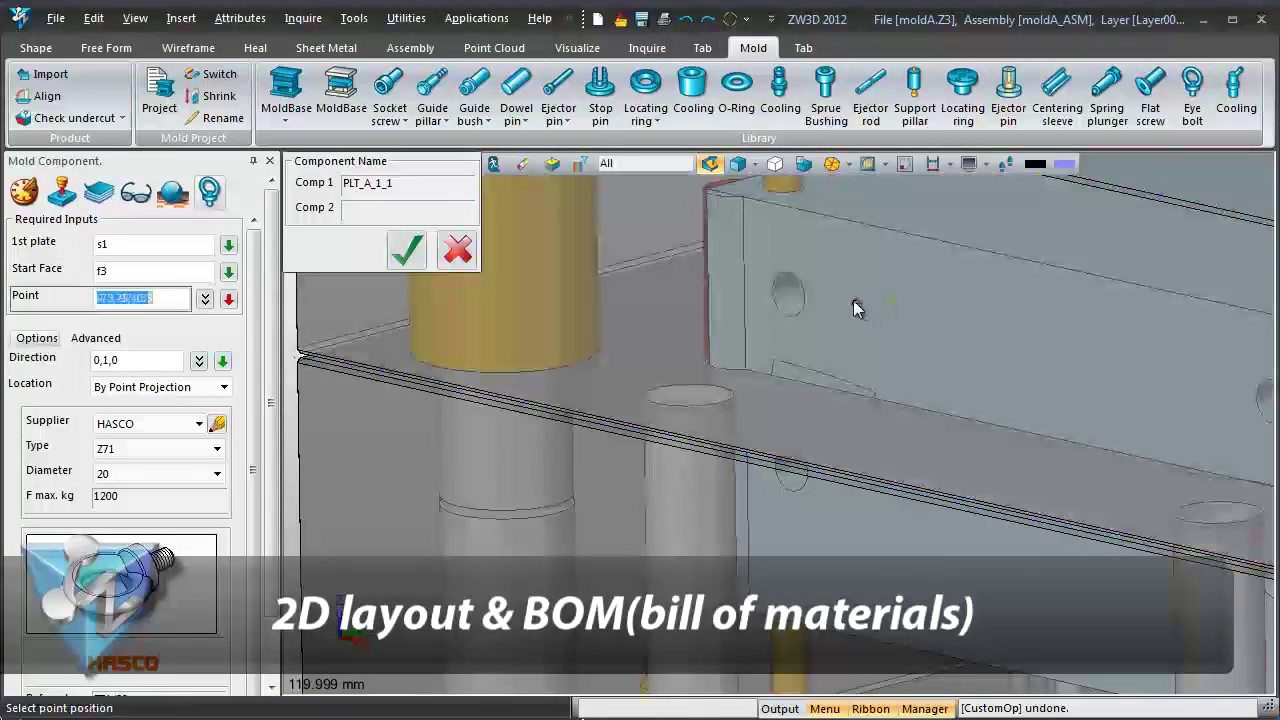
pyautogui.middleClick(857, 308)
pyautogui.hotkey('ctrl', 'b')
pyautogui.click(672, 355)
pyautogui.middleClick(672, 358)
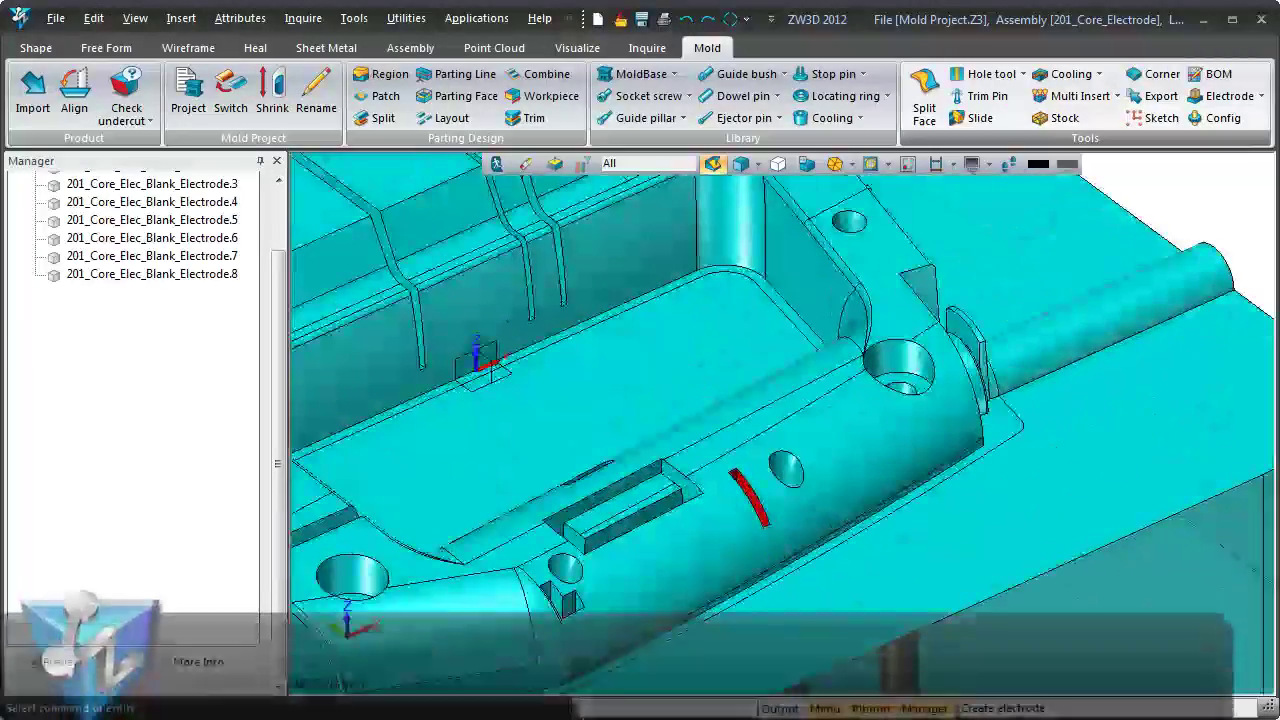
# Set the electrode axis, create its rectangular blank with rounded origin and mark, then unblank all blanks.
pyautogui.rightClick(812, 509)
pyautogui.click(830, 511)
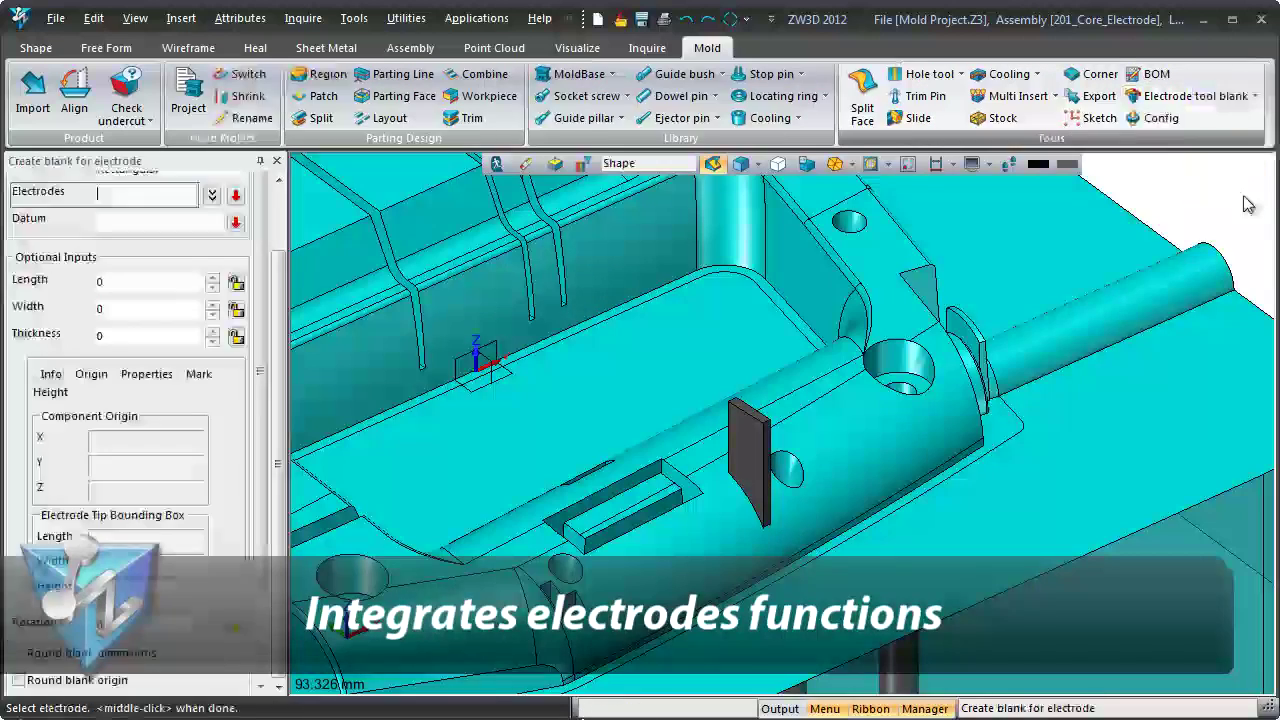
pyautogui.click(742, 460)
pyautogui.middleClick(742, 460)
pyautogui.click(18, 680)
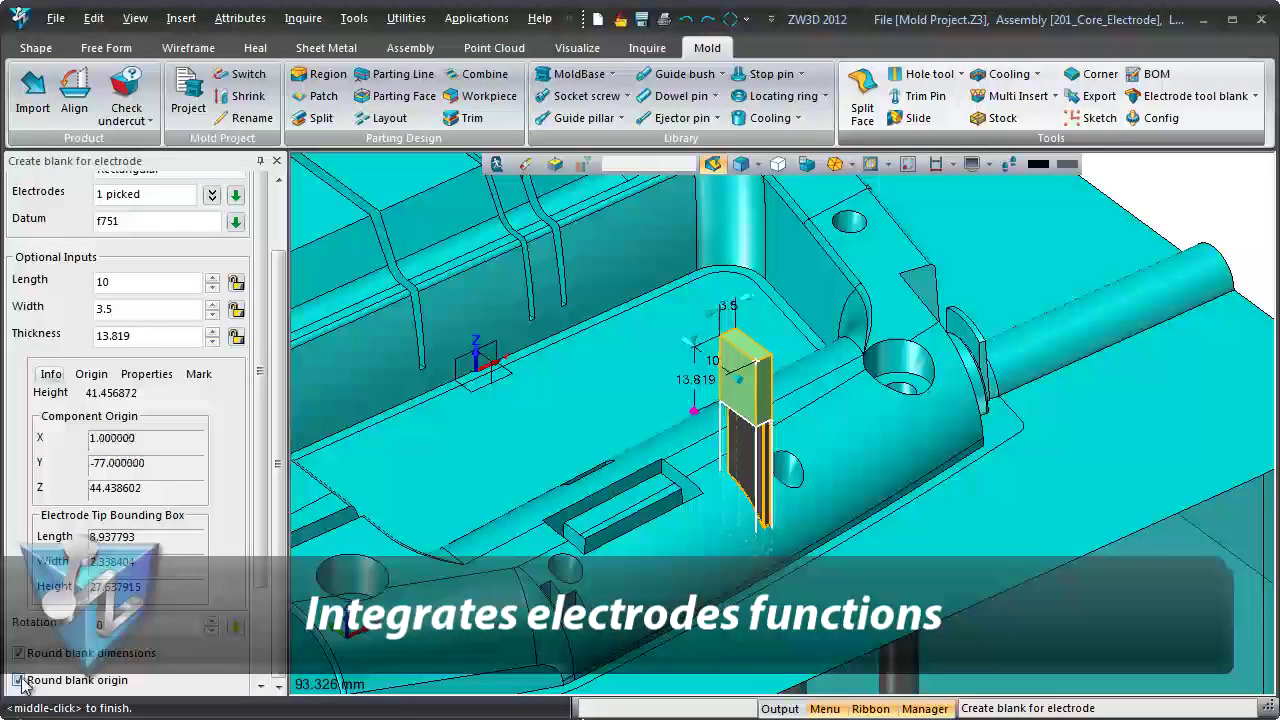
pyautogui.click(198, 373)
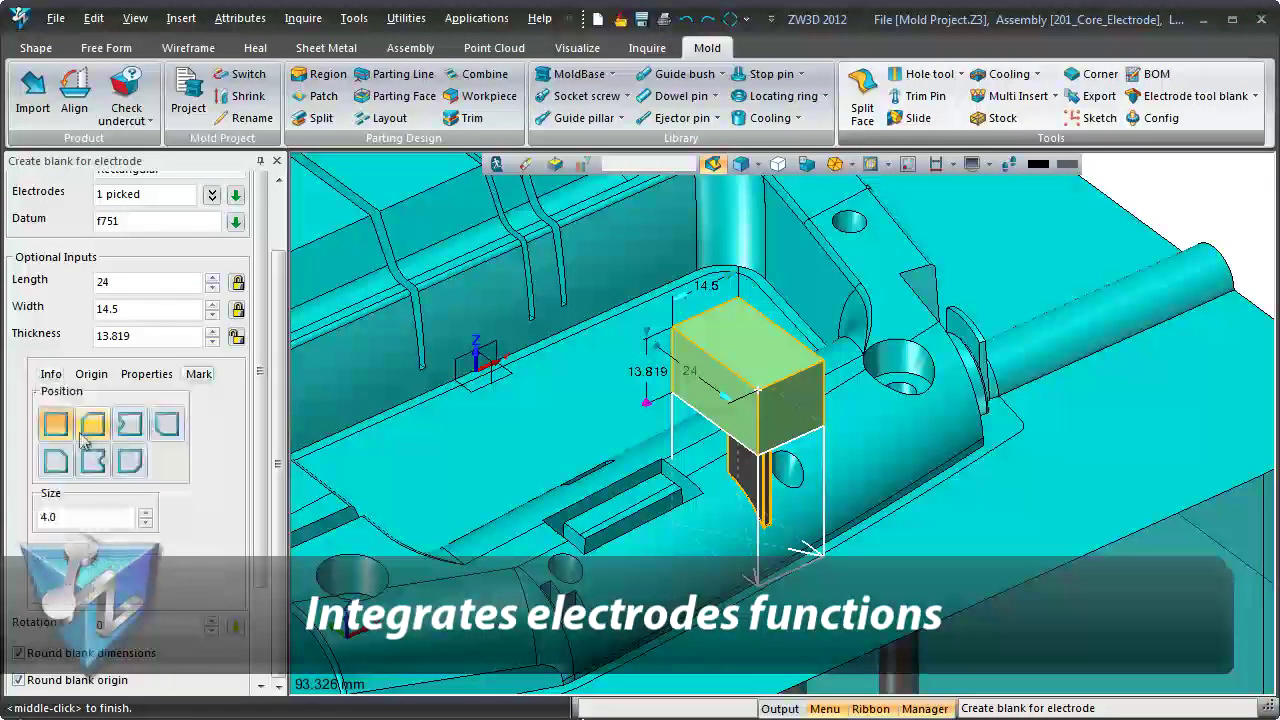
pyautogui.middleClick(308, 500)
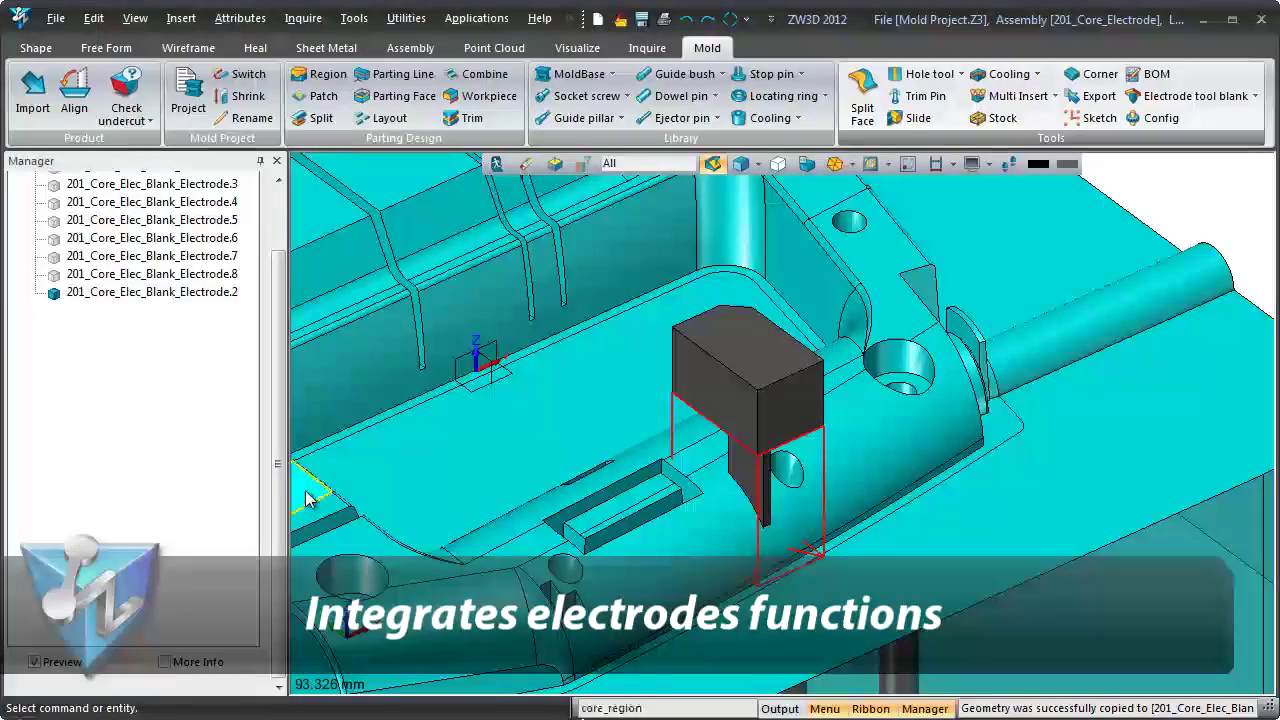
pyautogui.hotkey('ctrl', 'f')
pyautogui.hotkey('ctrl', 'shift', 'k')
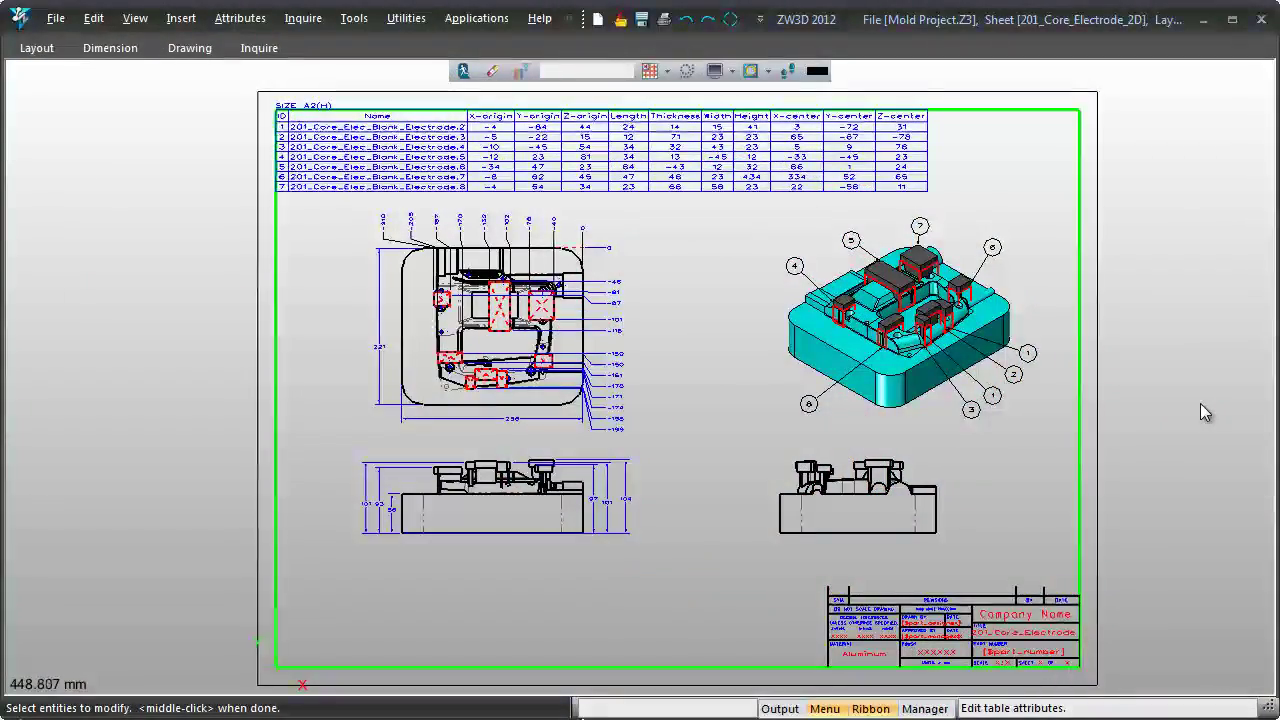
# Zoom into the electrode drawing sheet and its electrode coordinate table.
pyautogui.scroll(4, 1200, 403)
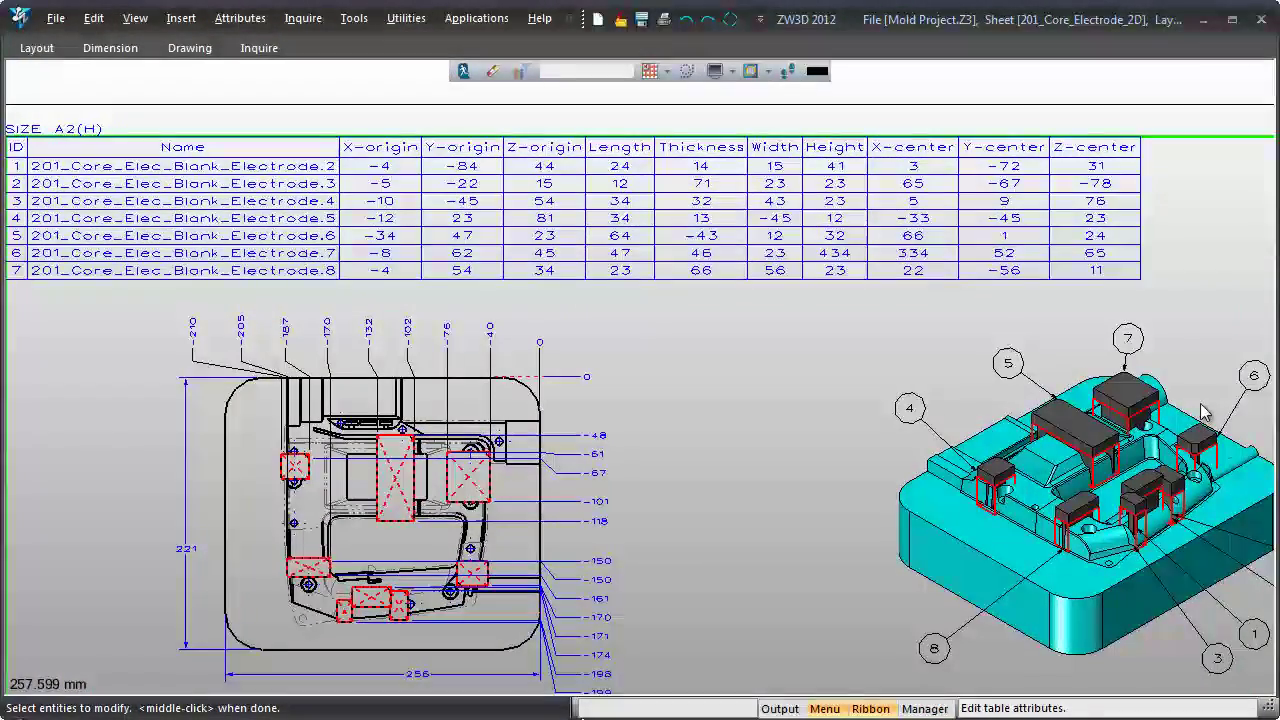
pyautogui.scroll(4, 1200, 403)
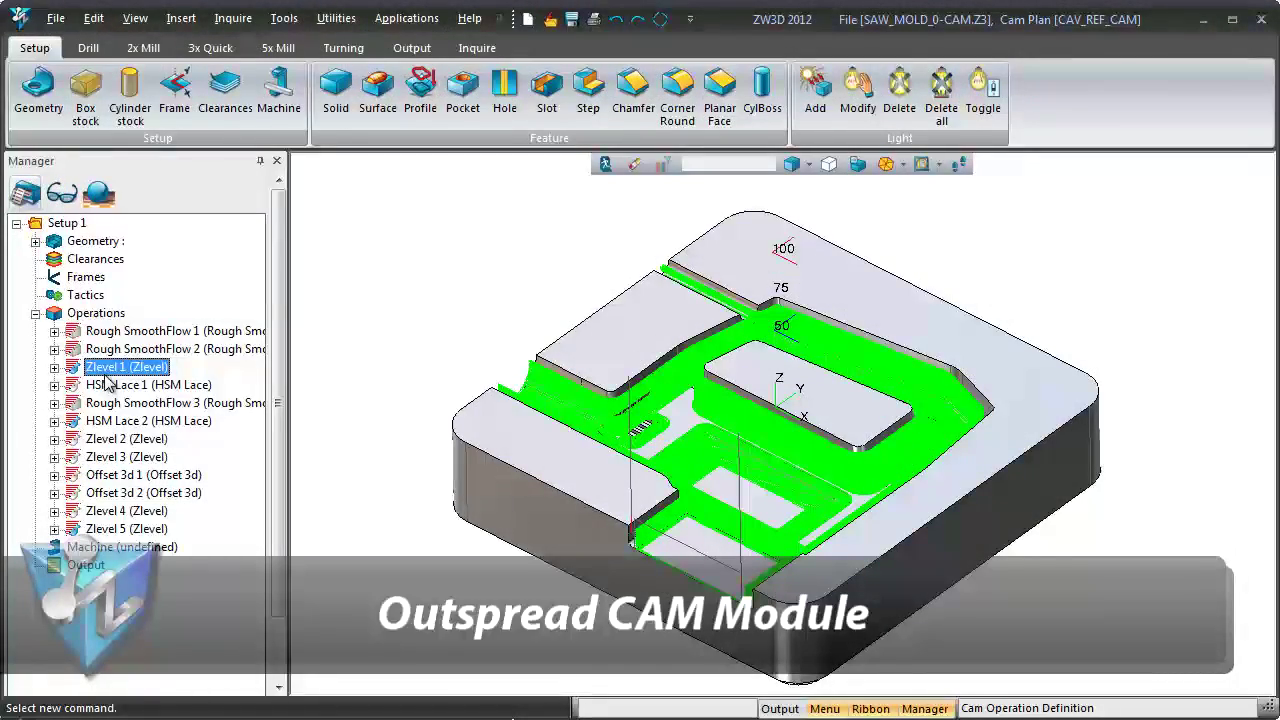
# Zoom in on the Zlevel 1 toolpaths, then zoom out to the full M400-MONTAGEM_3D-V00.VX mold assembly.
pyautogui.scroll(5, 297, 502)
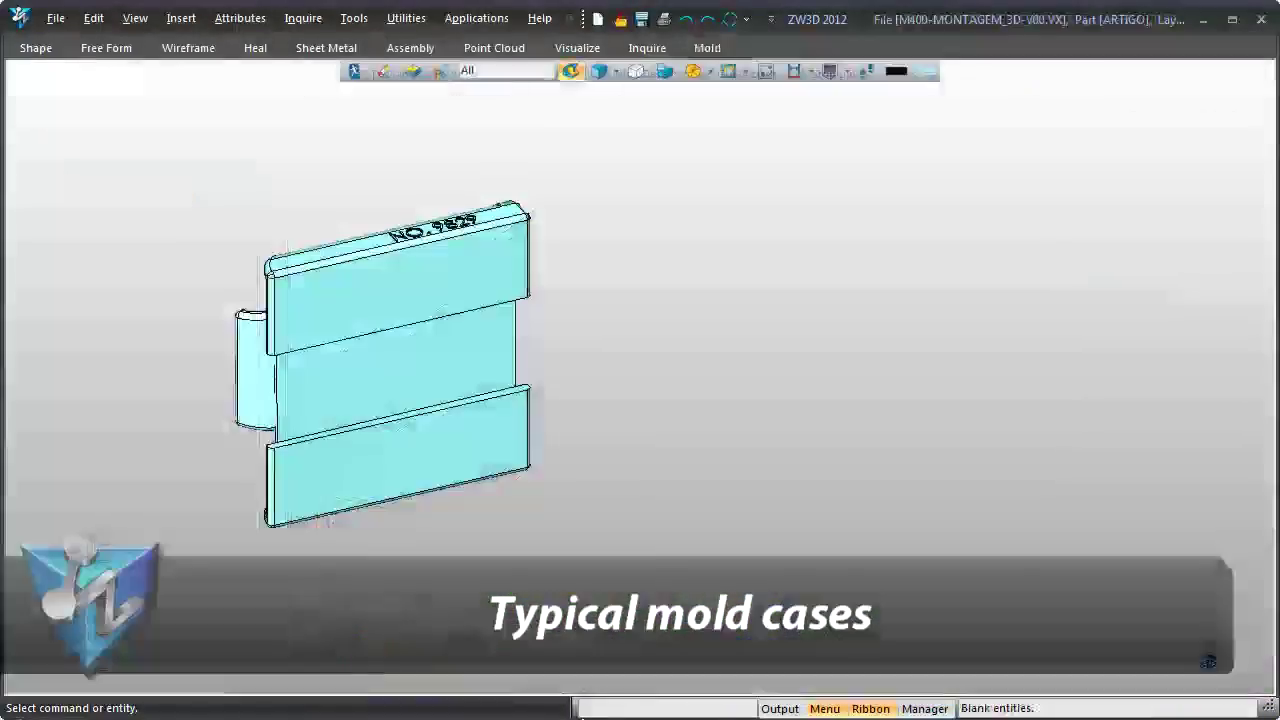
pyautogui.scroll(-5, 1128, 196)
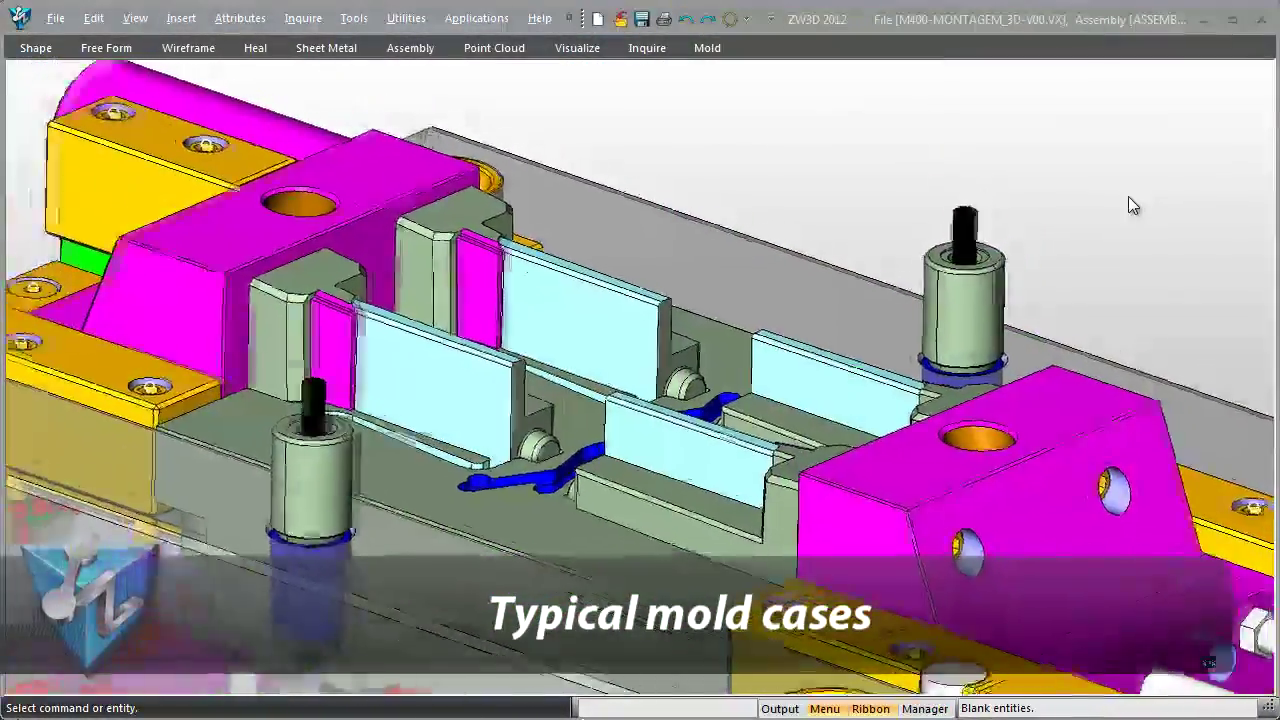